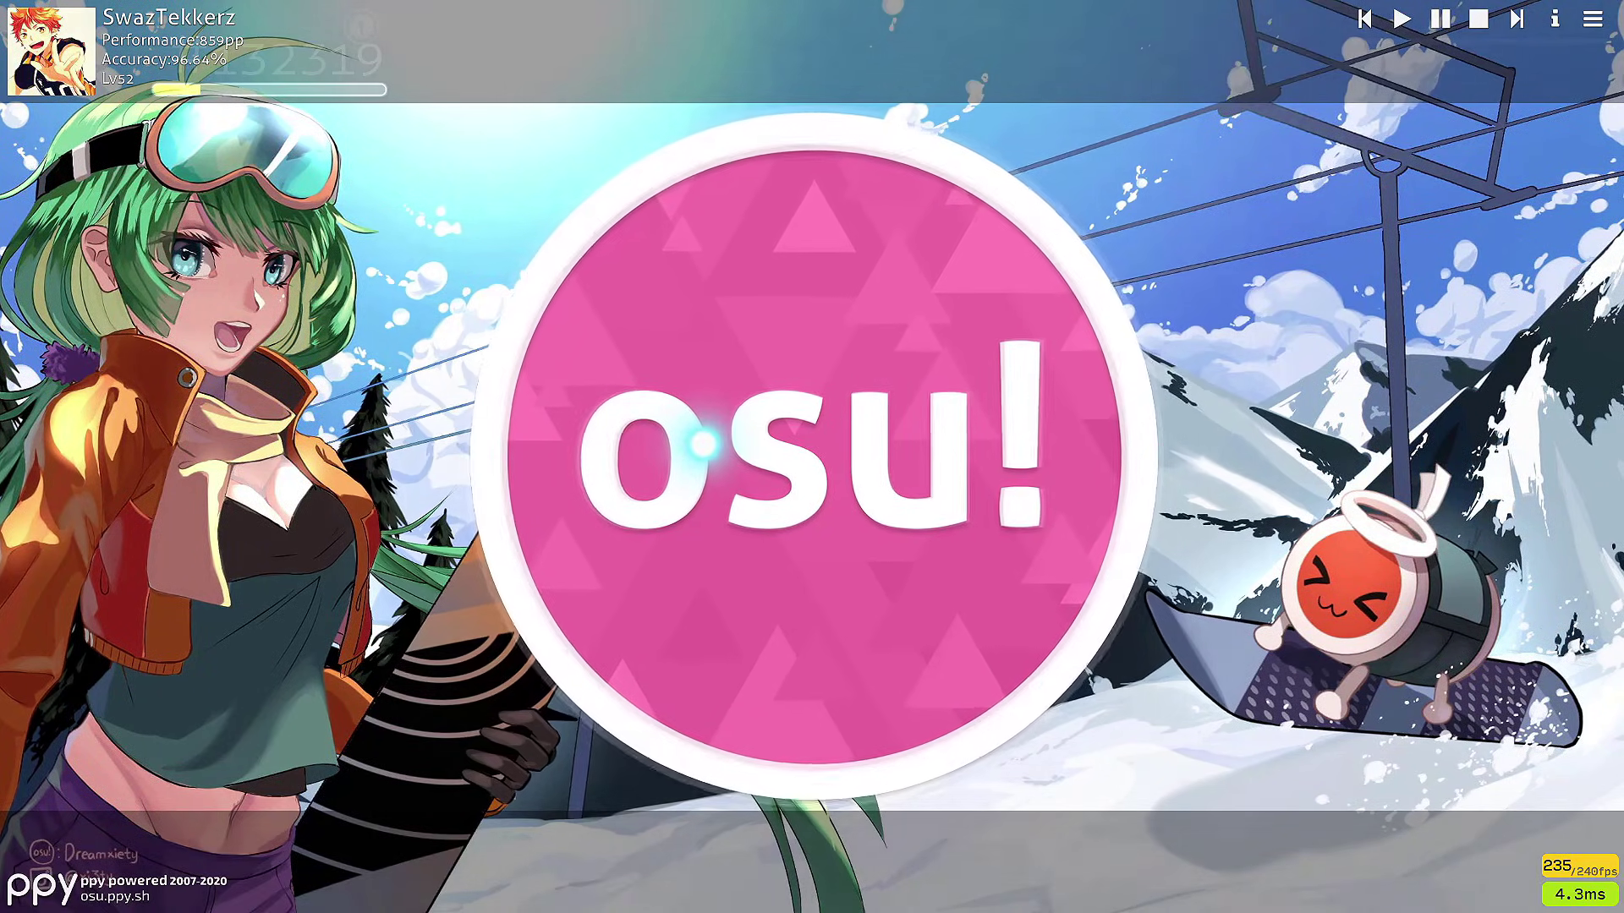
Step: Start a new beatmap in the editor by adding the "Will Sparks, Tyron Hapi & Luciana - Gorilla" track from the Music folder
left_click(702, 442)
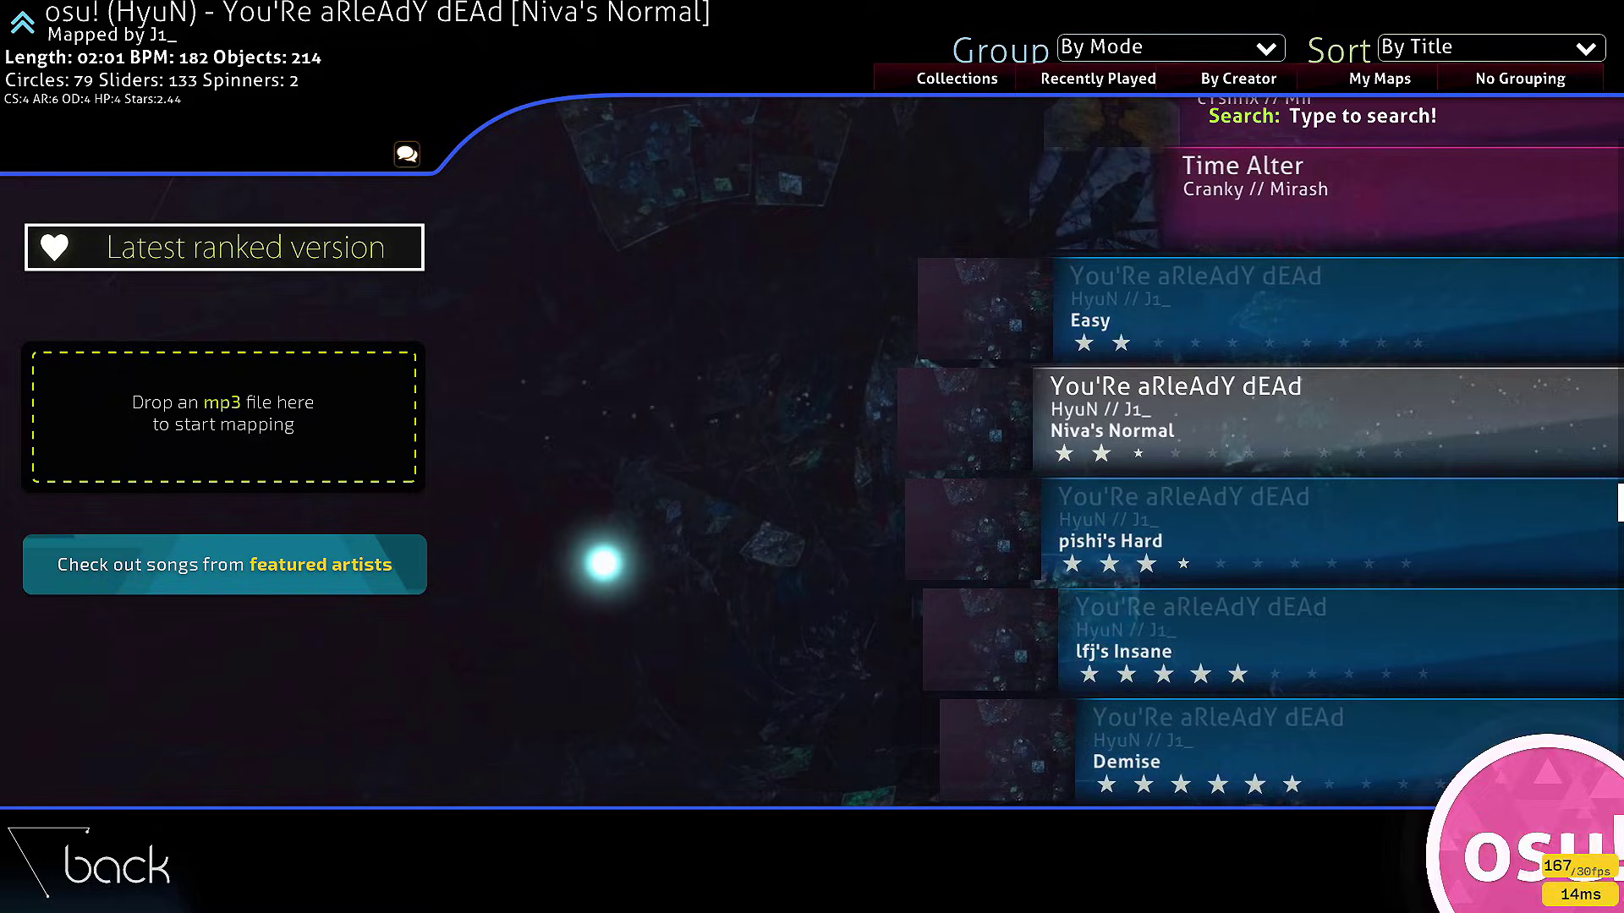
key("super")
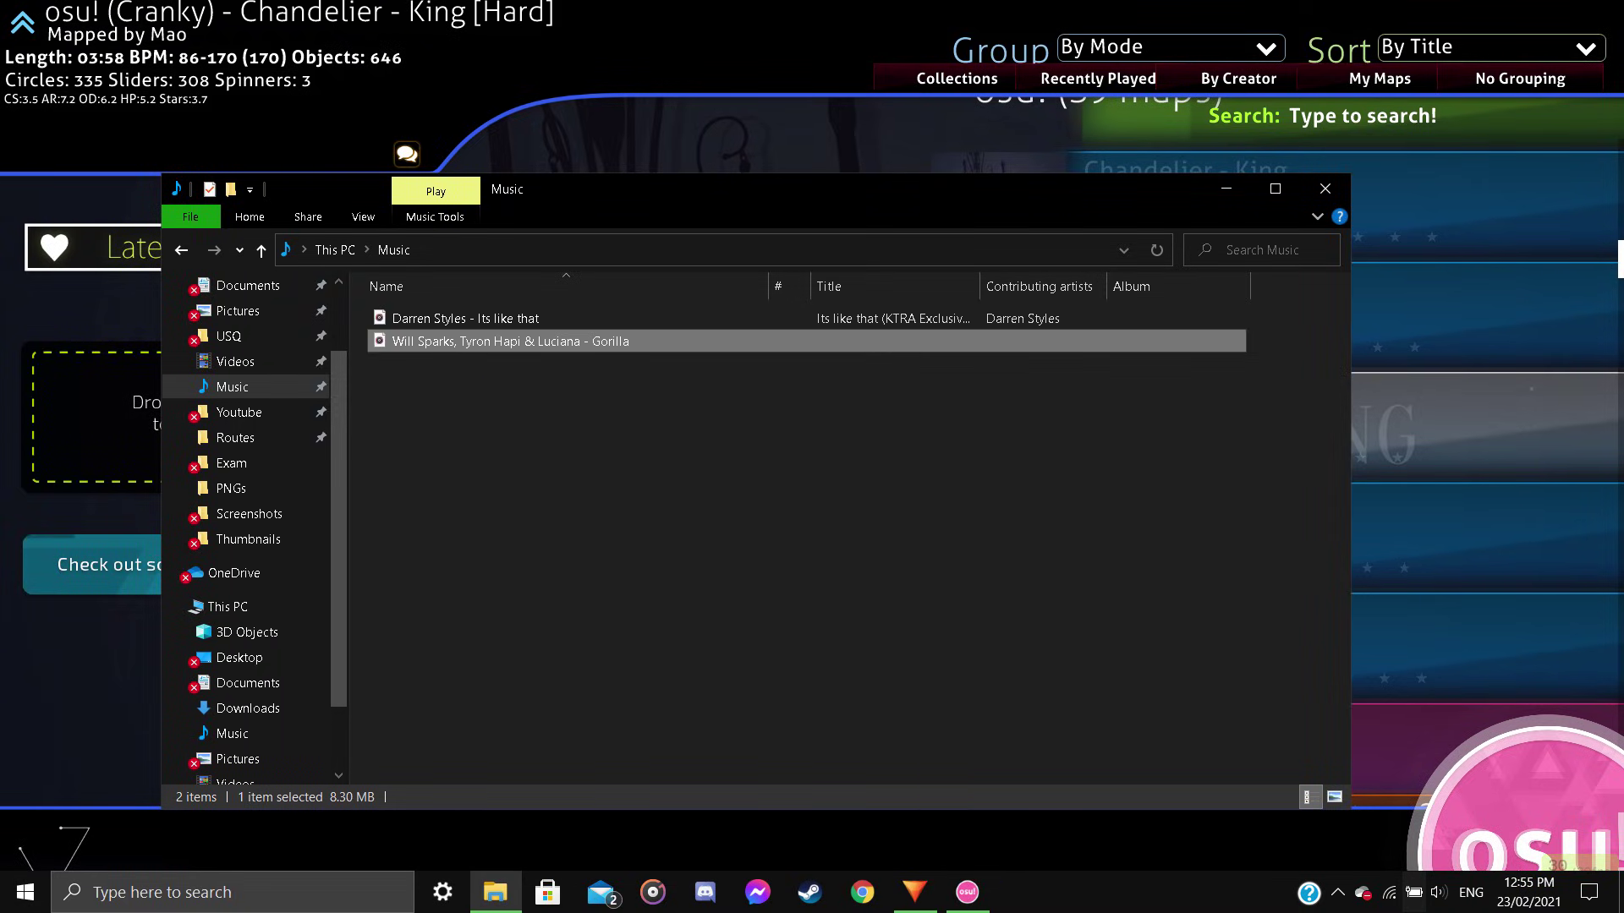
left_click_drag(507, 341, 174, 464)
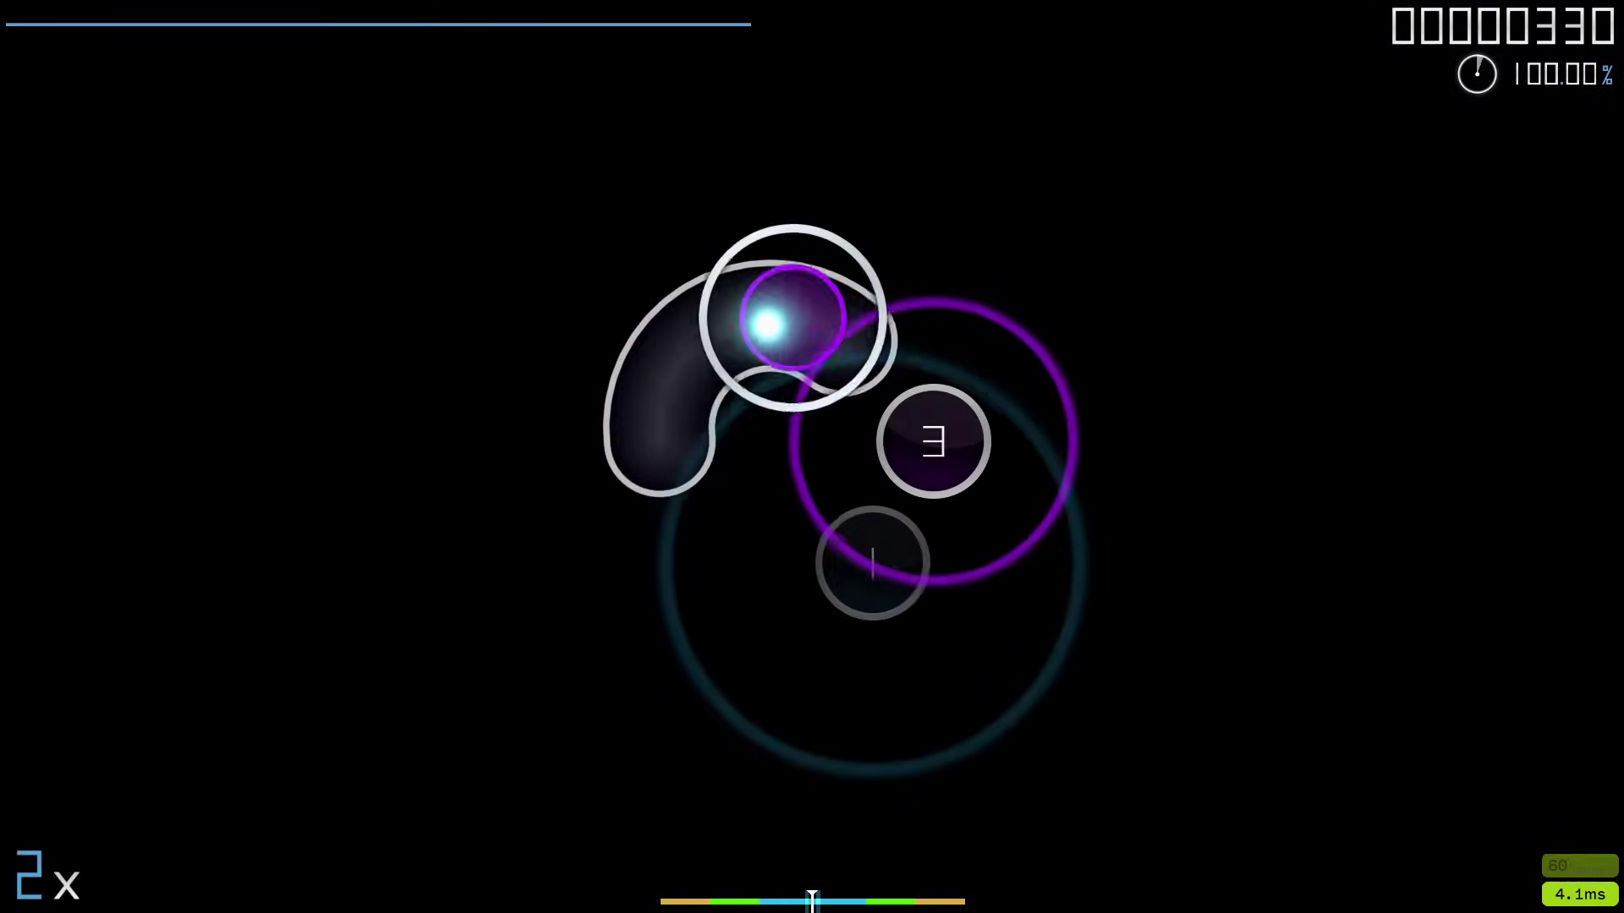
Step: Play the opening pattern of circles and sliders, hitting each note in numbered order to watch the health bar
left_click(932, 436)
left_click(871, 562)
left_click(779, 682)
left_click(689, 562)
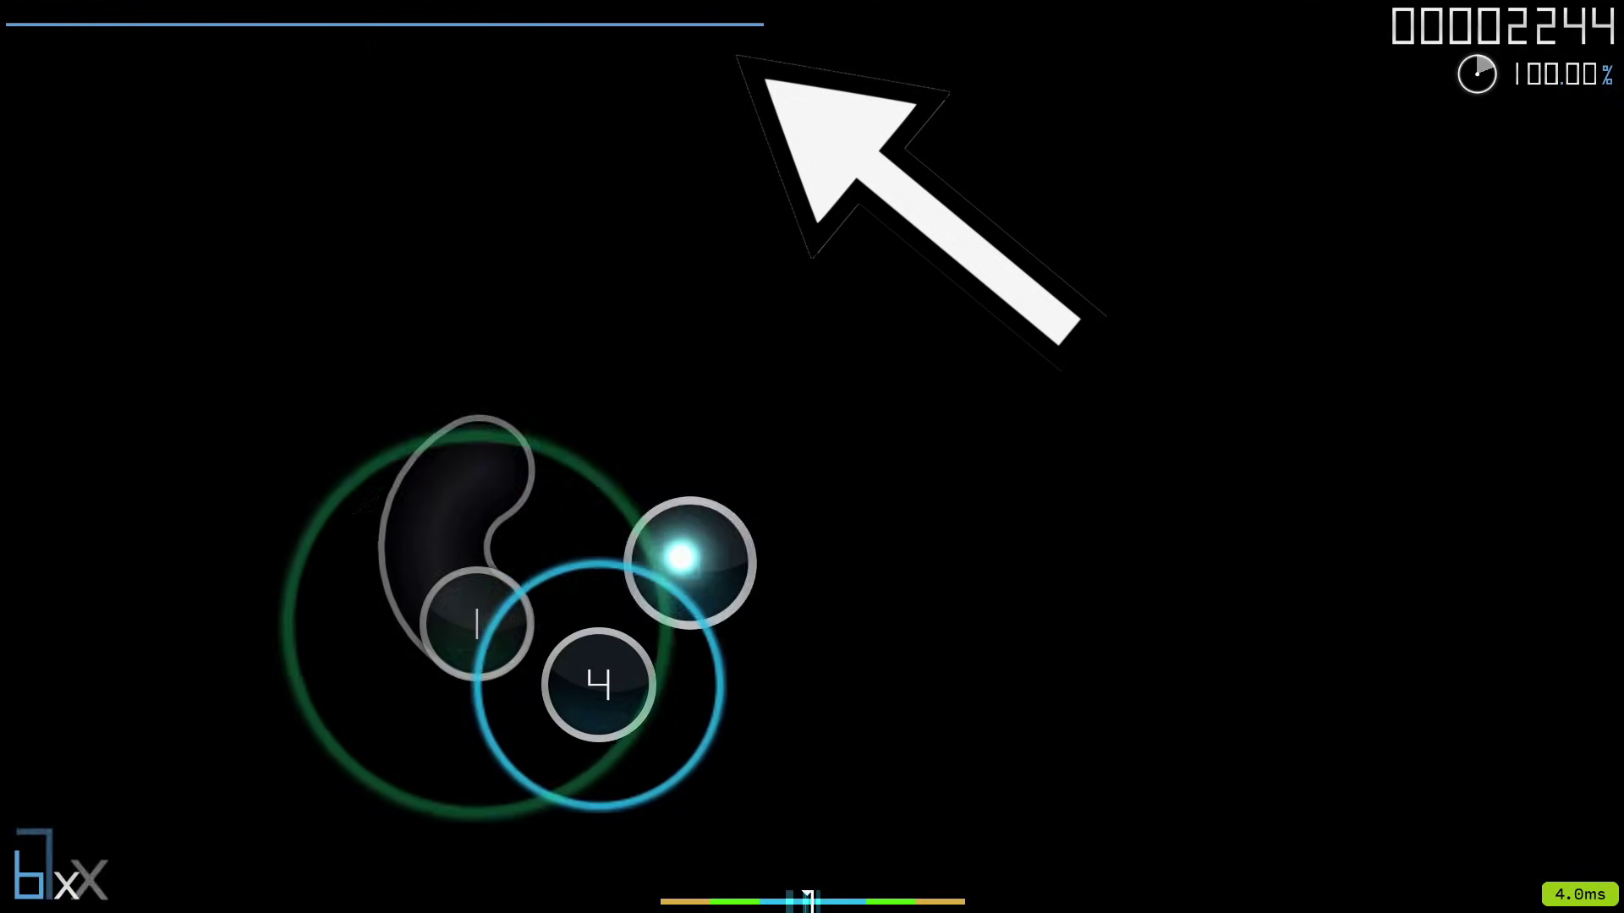
left_click(599, 683)
mouse_move(476, 624)
left_mouse_down()
mouse_move(449, 580)
mouse_move(475, 471)
mouse_move(490, 669)
left_mouse_up()
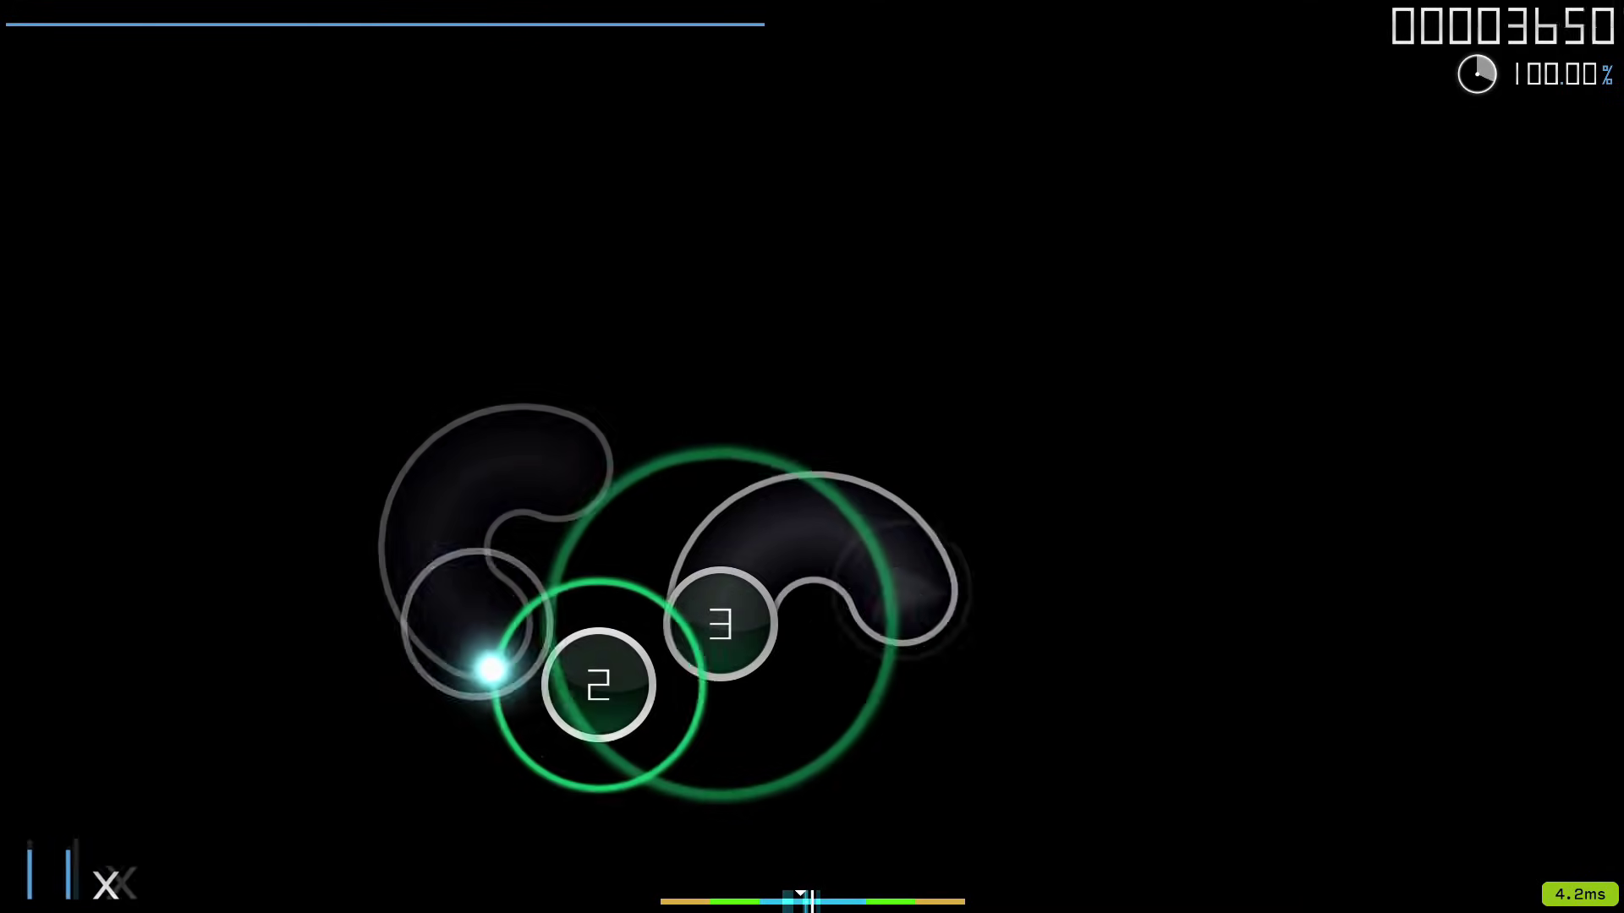
left_click(599, 684)
mouse_move(722, 623)
left_mouse_down()
mouse_move(779, 525)
mouse_move(790, 532)
mouse_move(723, 624)
left_mouse_up()
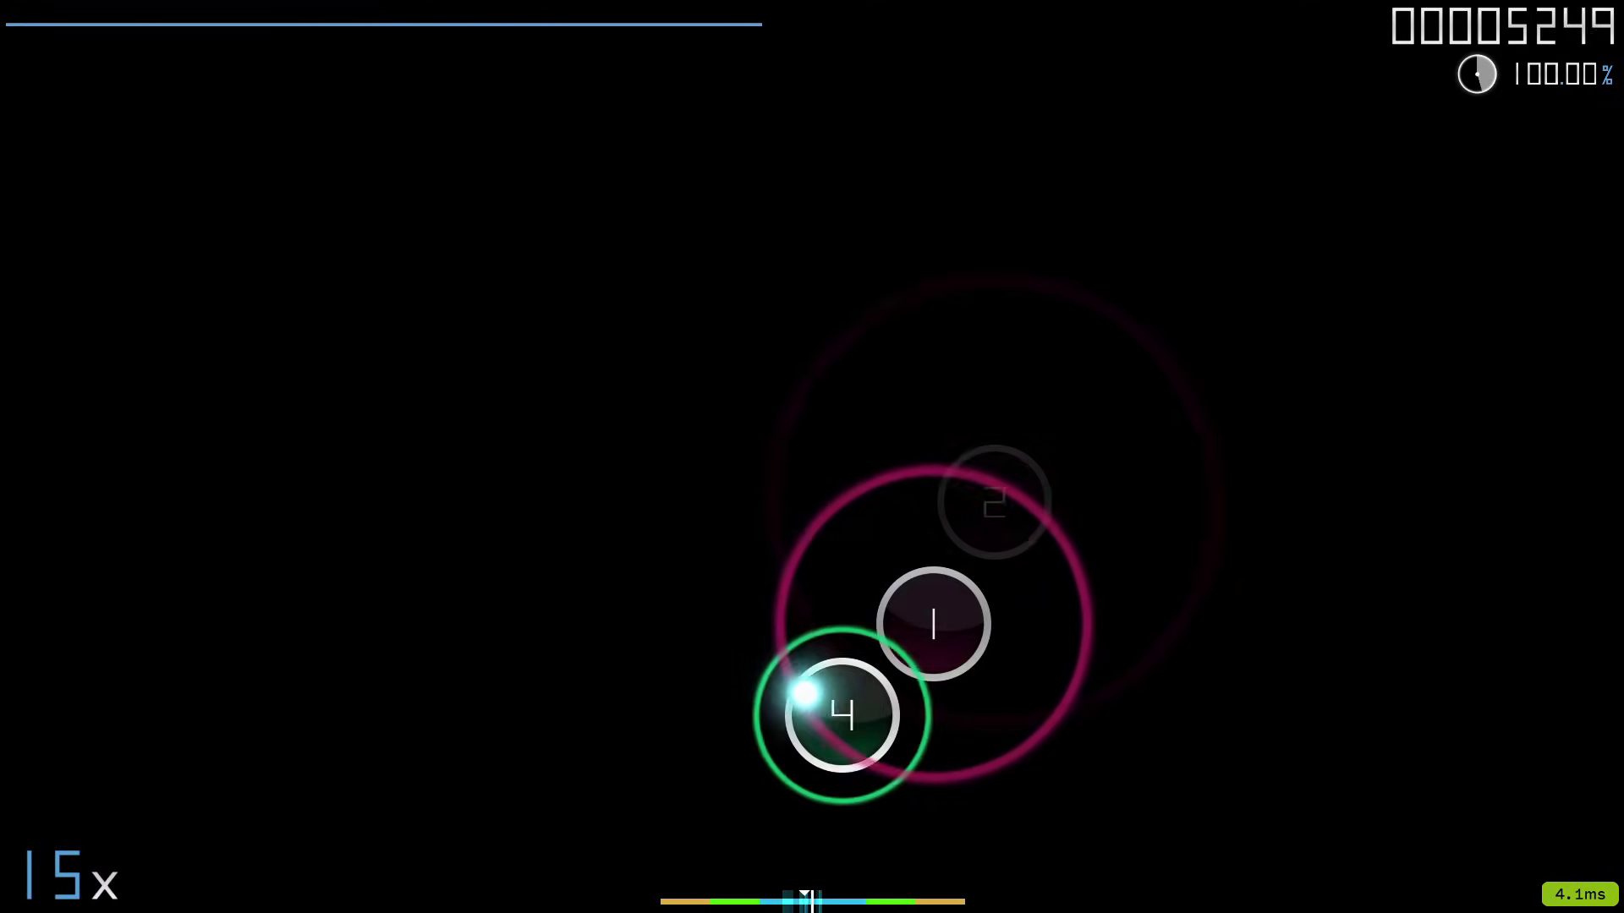
left_click(841, 715)
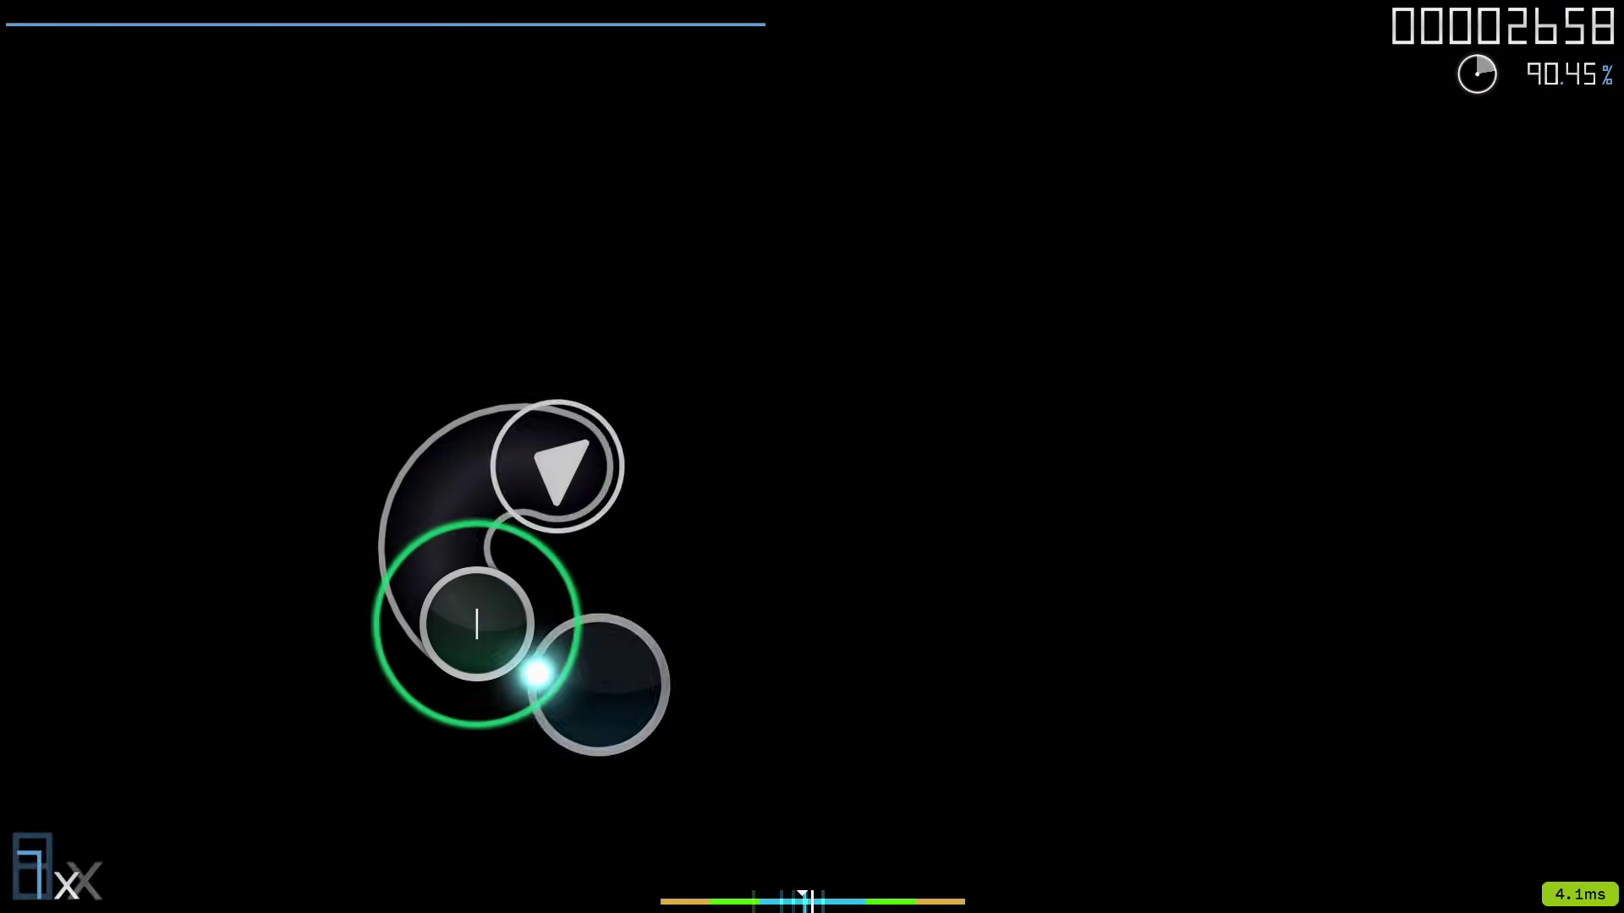
Step: Replay the opening section from the curved repeat slider onward, hitting its circles and sliders in sequence
mouse_move(476, 623)
left_mouse_down()
mouse_move(435, 562)
mouse_move(482, 490)
mouse_move(507, 643)
left_mouse_up()
left_click(598, 682)
mouse_move(737, 615)
left_mouse_down()
mouse_move(769, 550)
mouse_move(743, 555)
mouse_move(794, 711)
left_mouse_up()
left_click(800, 709)
left_click(917, 633)
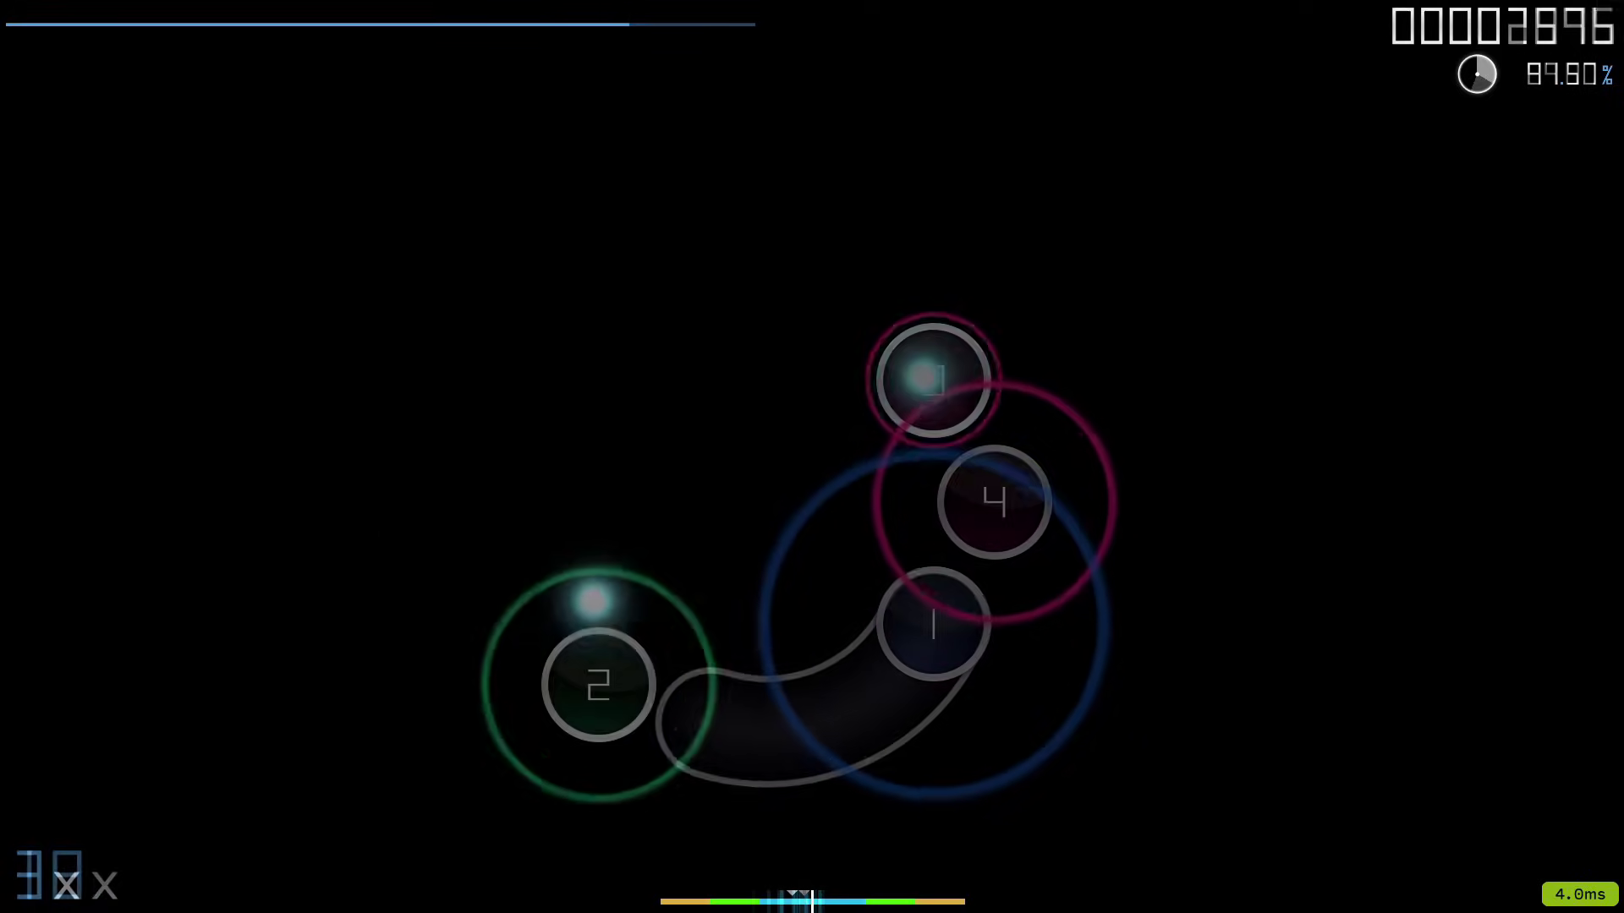
Step: Test how quickly health drains by playing the pattern from circle 2 through the following combo
left_click(598, 676)
mouse_move(724, 652)
left_mouse_down()
mouse_move(854, 585)
mouse_move(721, 617)
left_mouse_up()
left_click(840, 710)
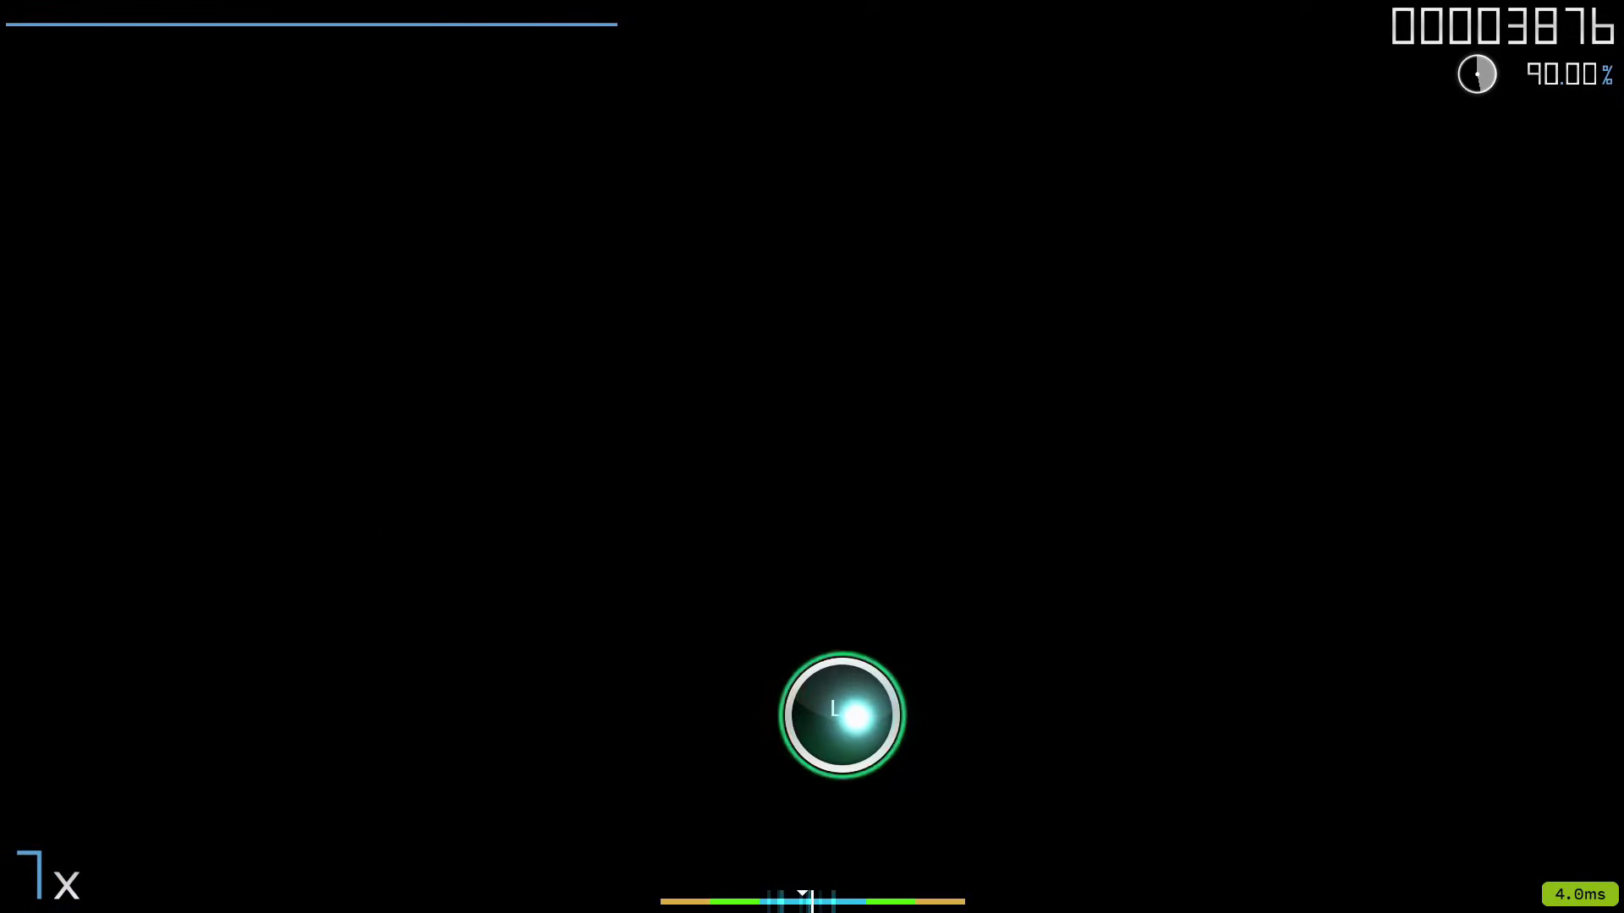
left_click(931, 623)
left_click(994, 502)
left_click(933, 380)
left_click(993, 500)
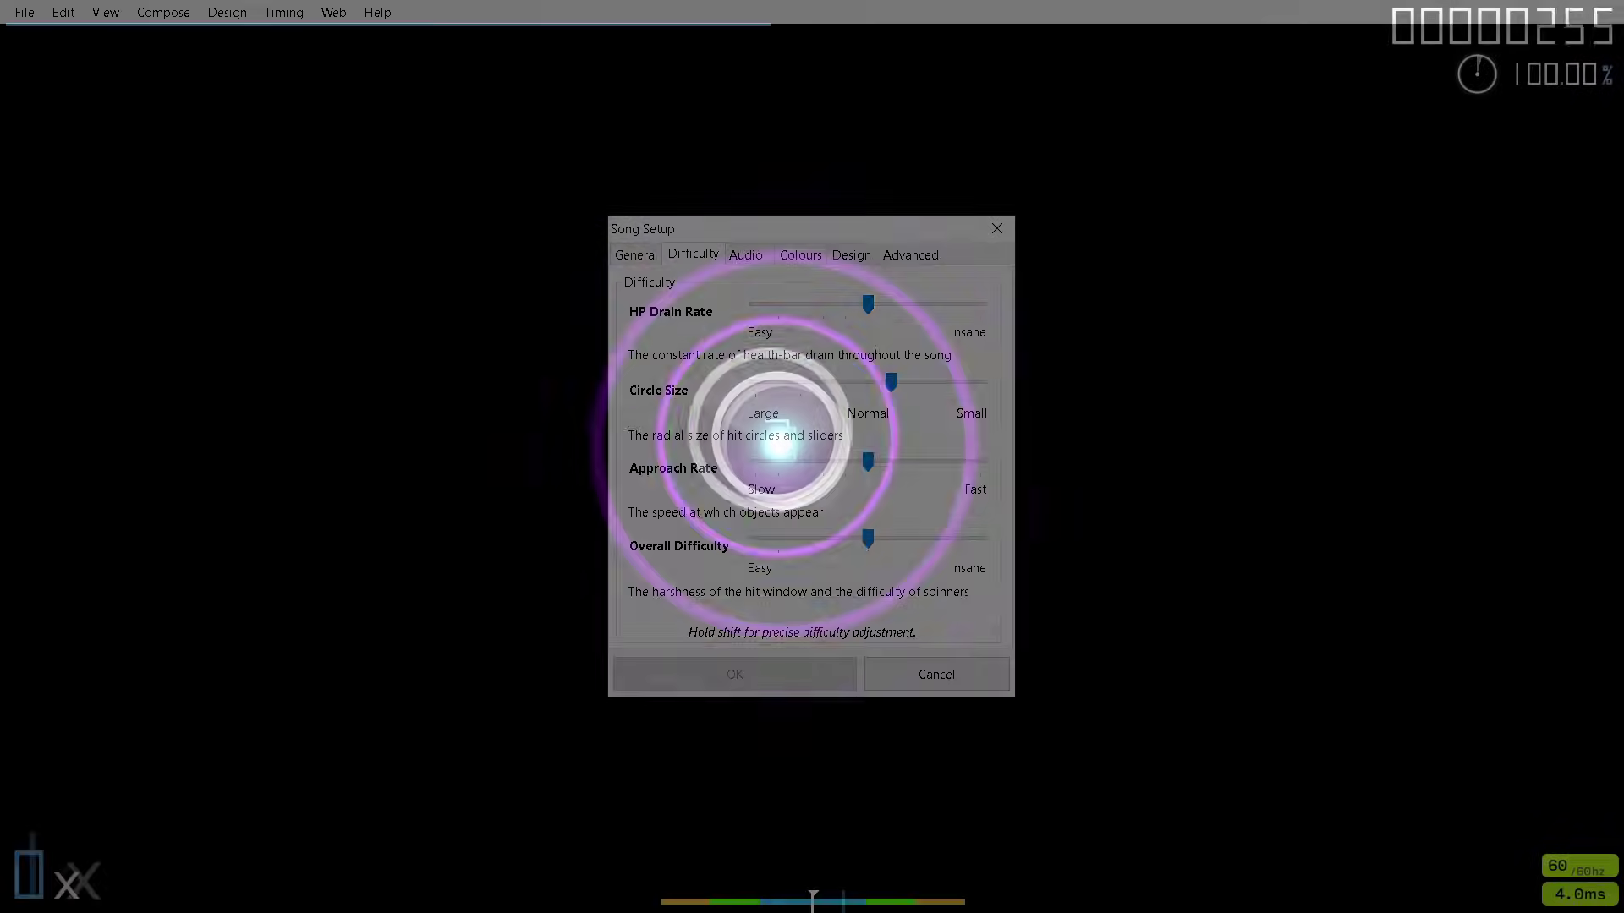
Step: Test-play the stack of overlapping purple circles up to circle 7
left_click_drag(778, 435, 814, 482)
left_click(814, 482)
left_click(815, 482)
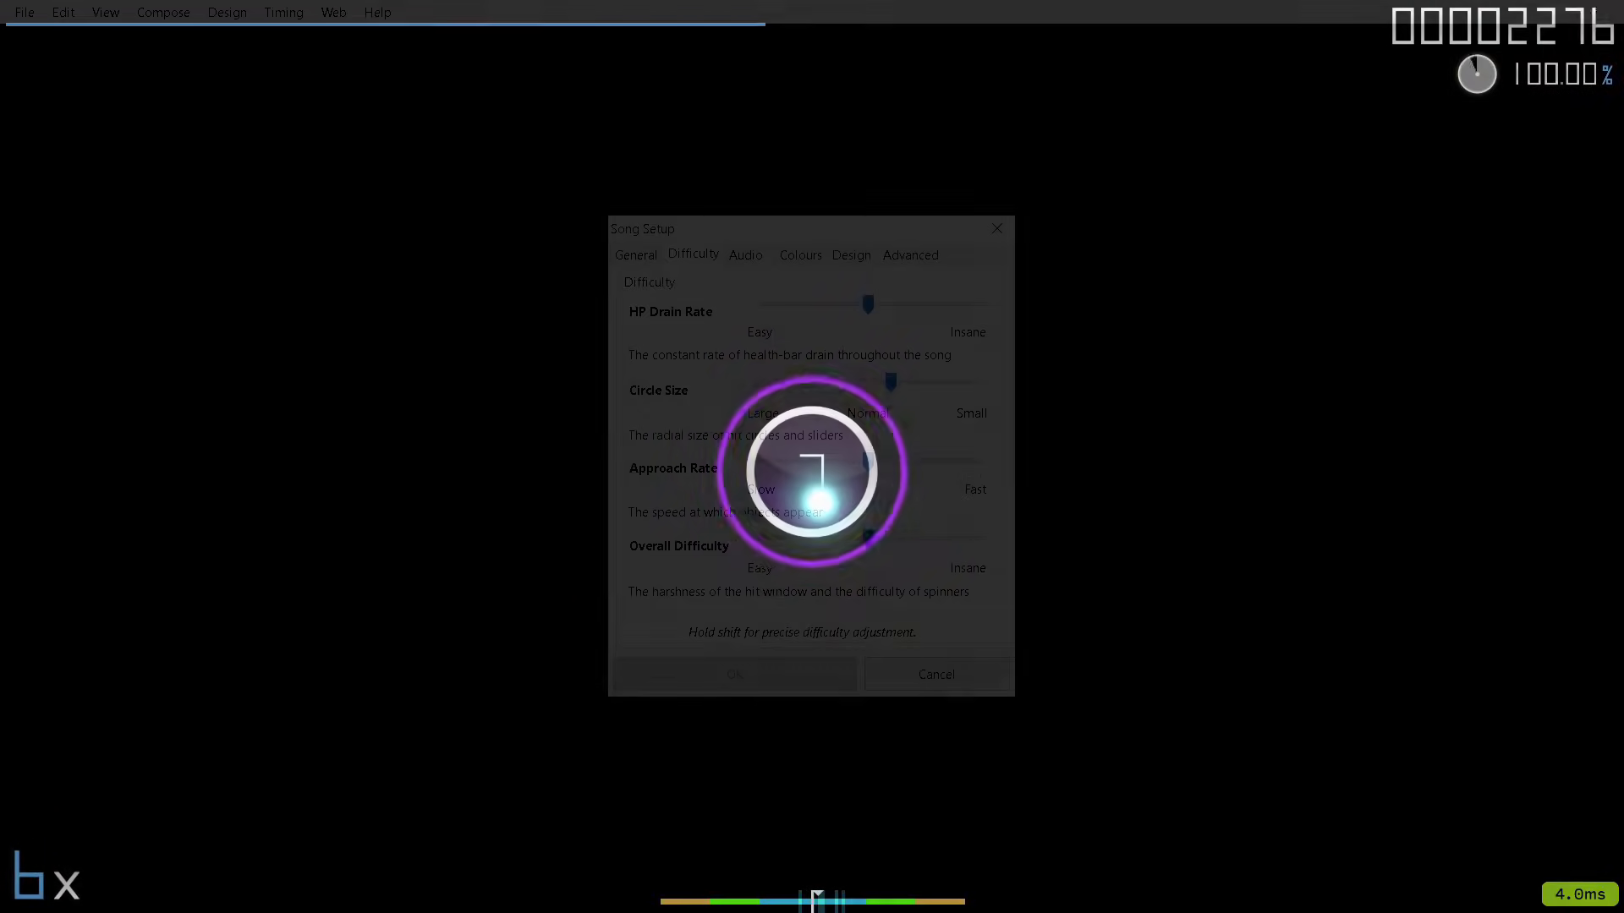
left_click(815, 482)
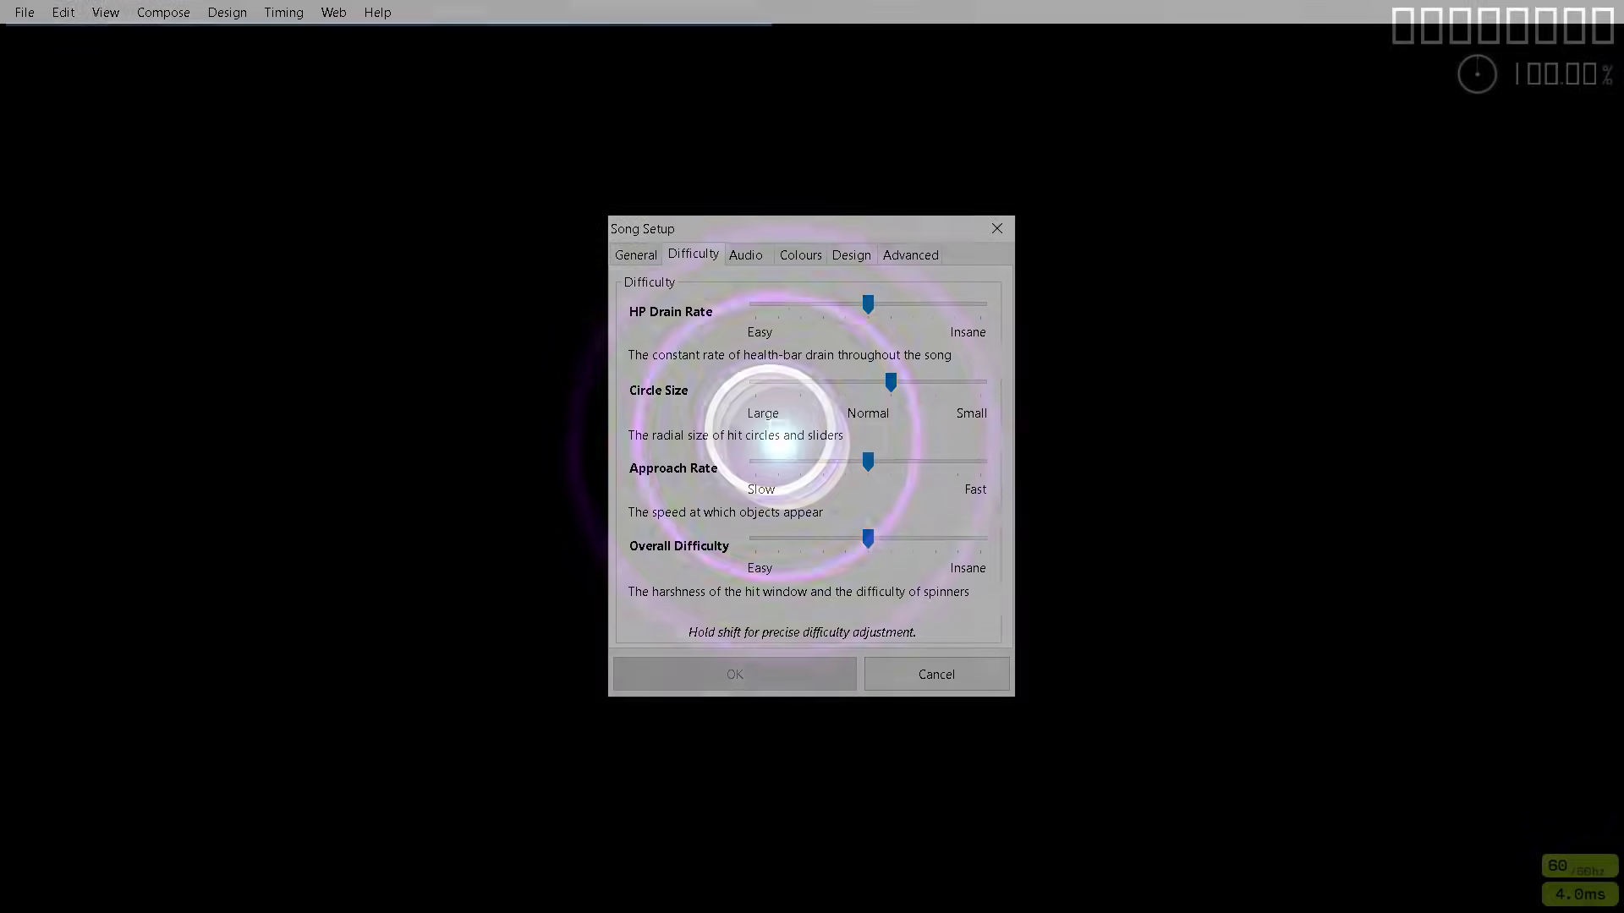
Step: Replay the stacked purple circles to examine the larger timing margin of an easy Overall Difficulty
left_click(793, 448)
left_click(793, 449)
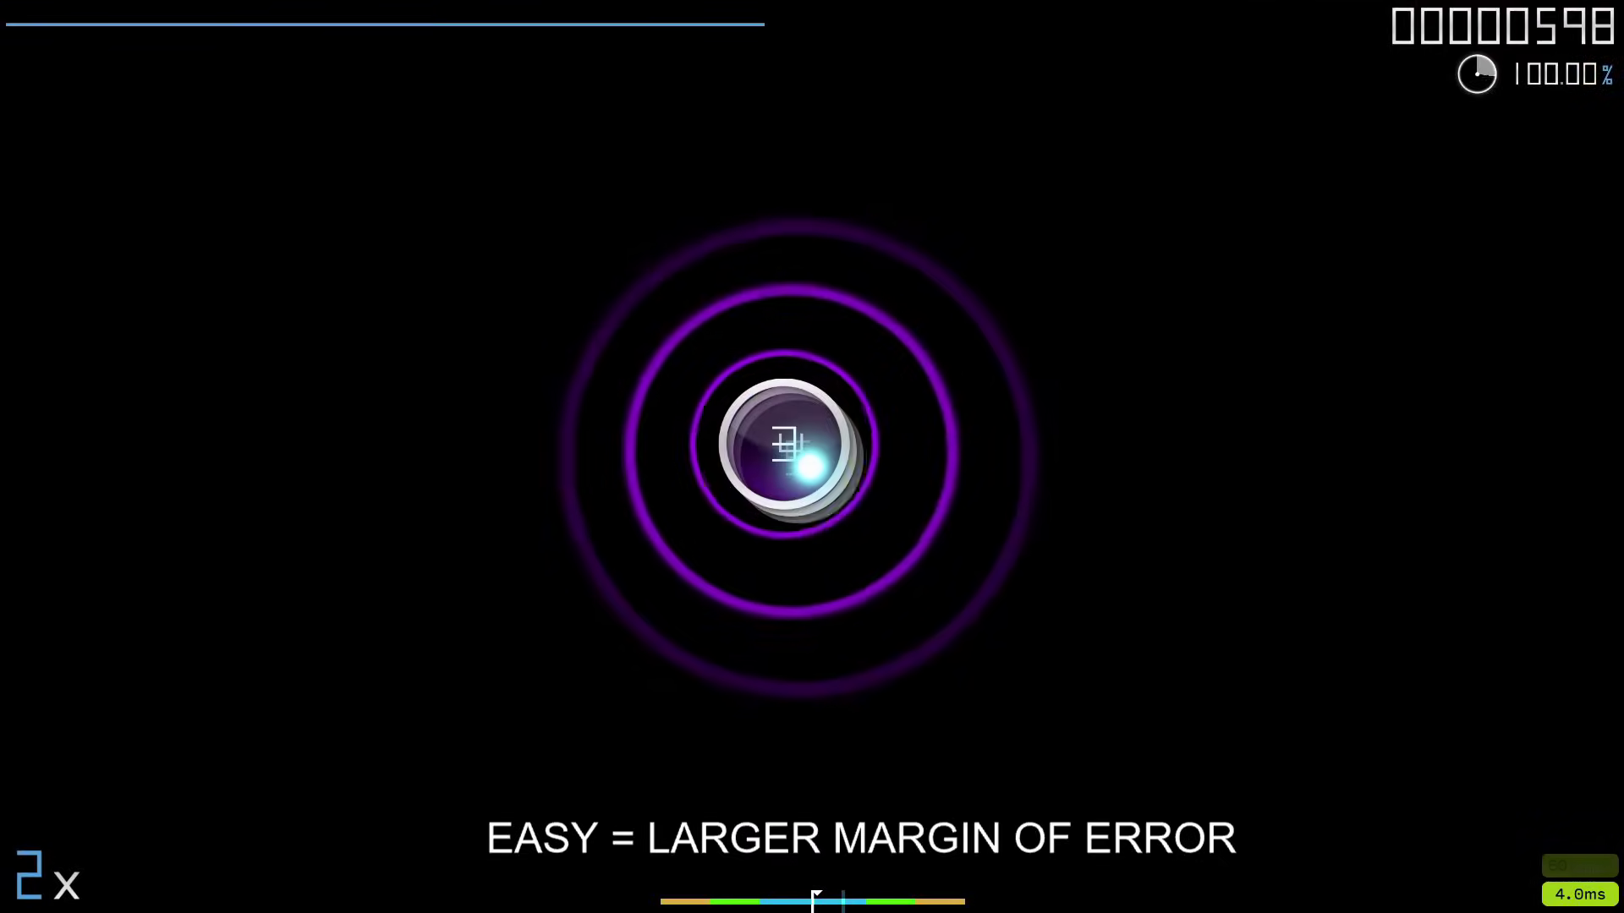
left_click(793, 448)
left_click(808, 471)
left_click(812, 482)
left_click(812, 482)
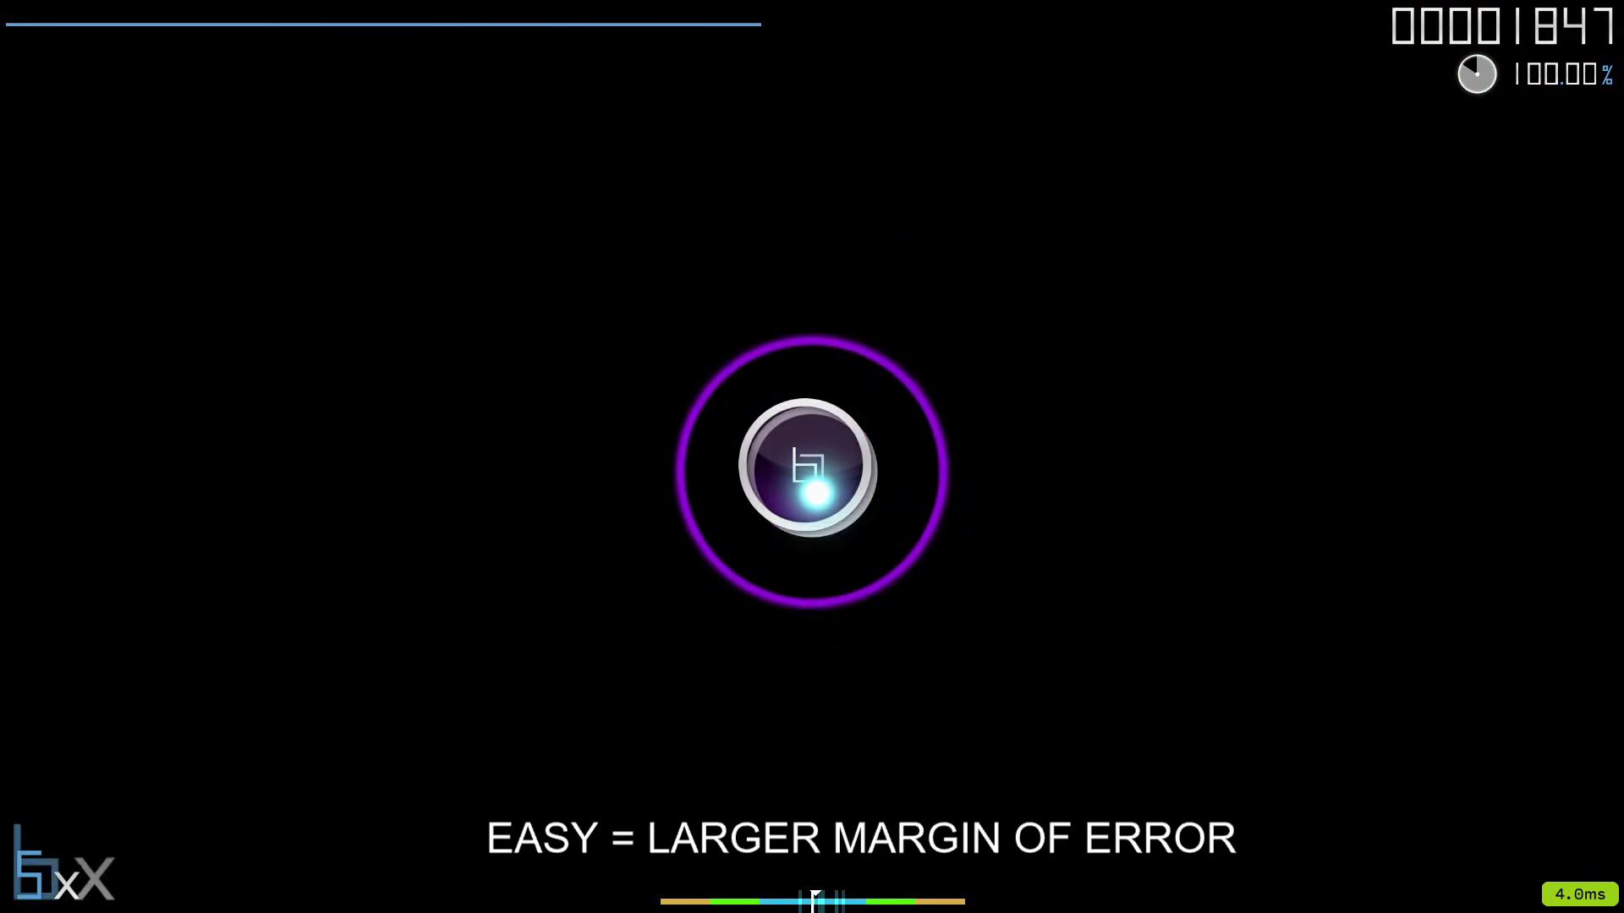
left_click(817, 500)
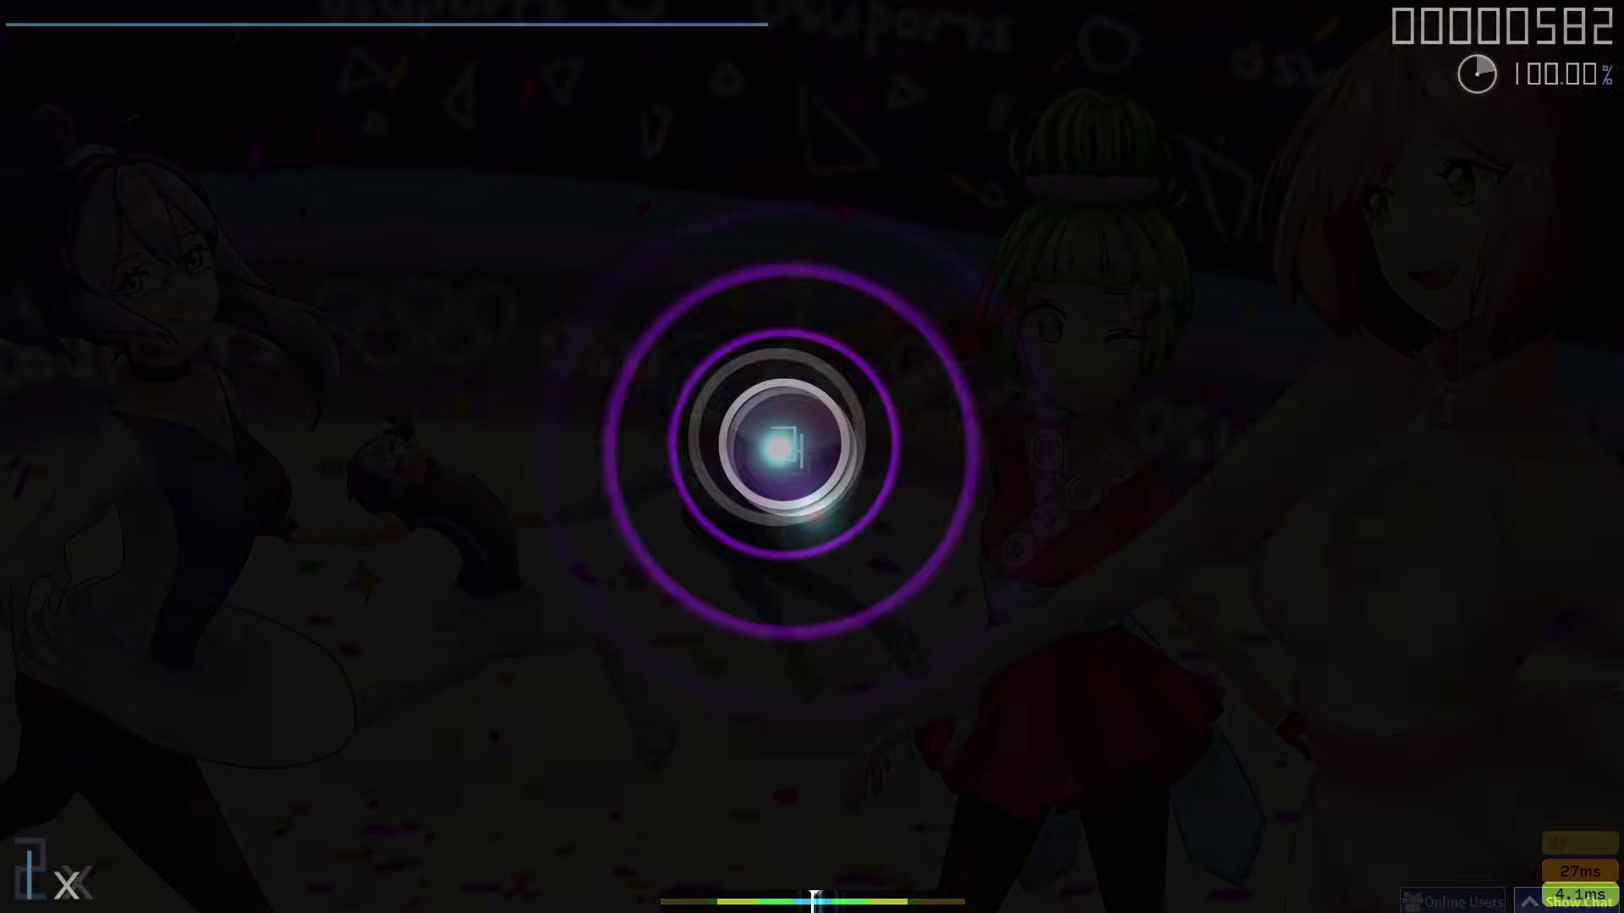
Step: Play the stacked circles with a harder Overall Difficulty to examine the smaller timing margin
left_click(778, 457)
left_click(774, 455)
left_click(778, 456)
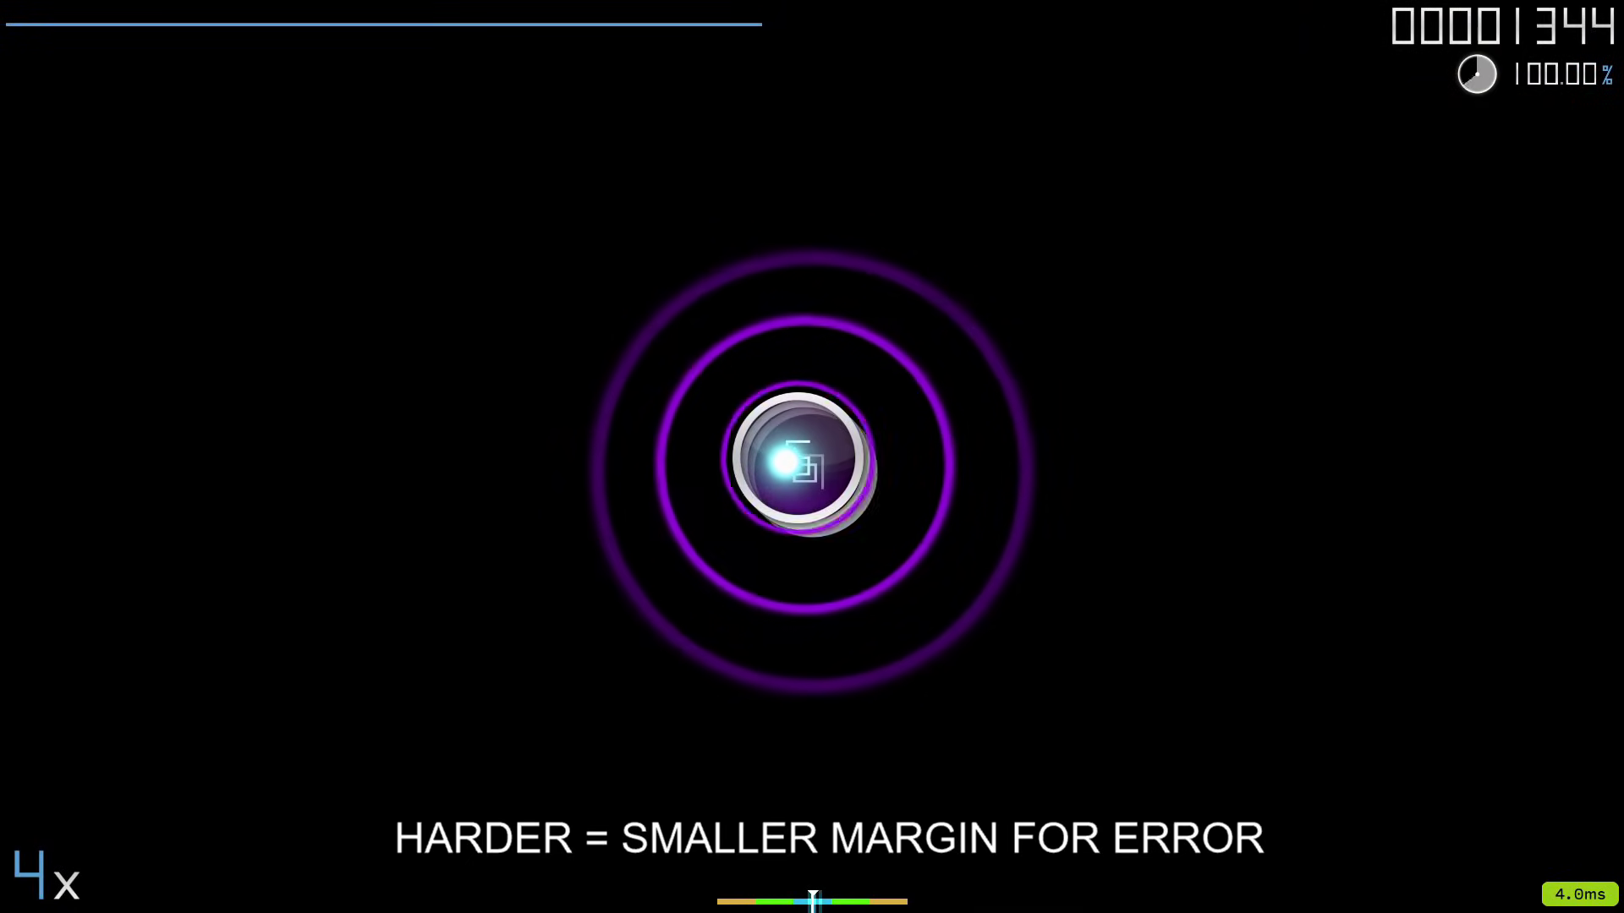
left_click(787, 464)
left_click(783, 464)
left_click(797, 471)
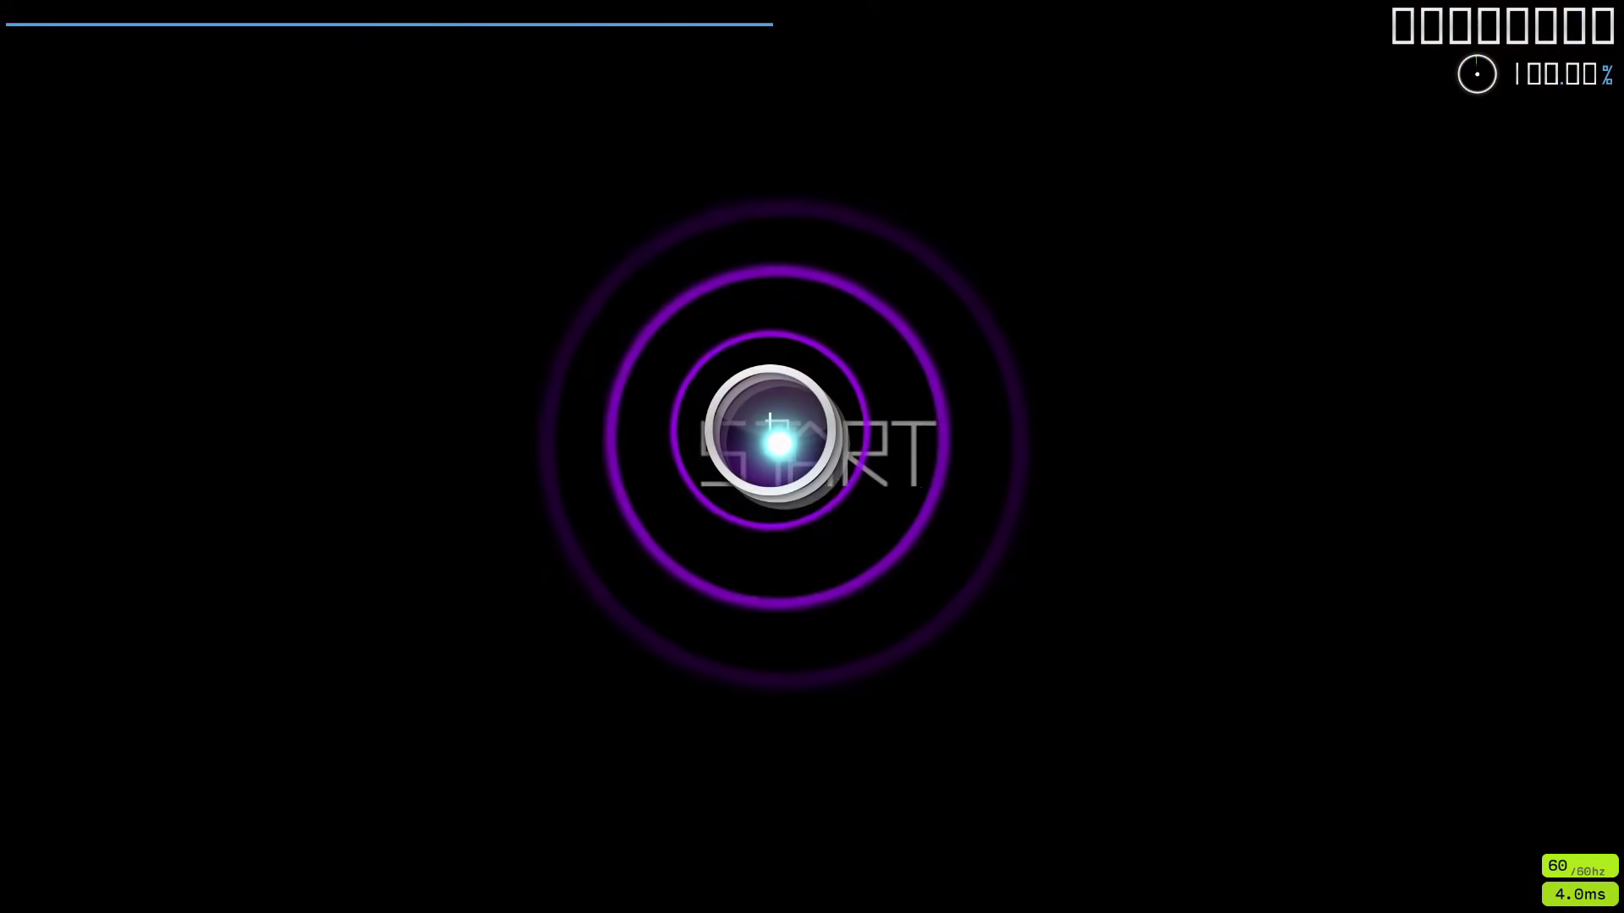
Step: Play the diagonally offset stack of circles to examine note stacking, and restart the map
mouse_move(775, 442)
left_mouse_down()
mouse_move(810, 466)
mouse_move(820, 504)
left_mouse_up()
key("F4")
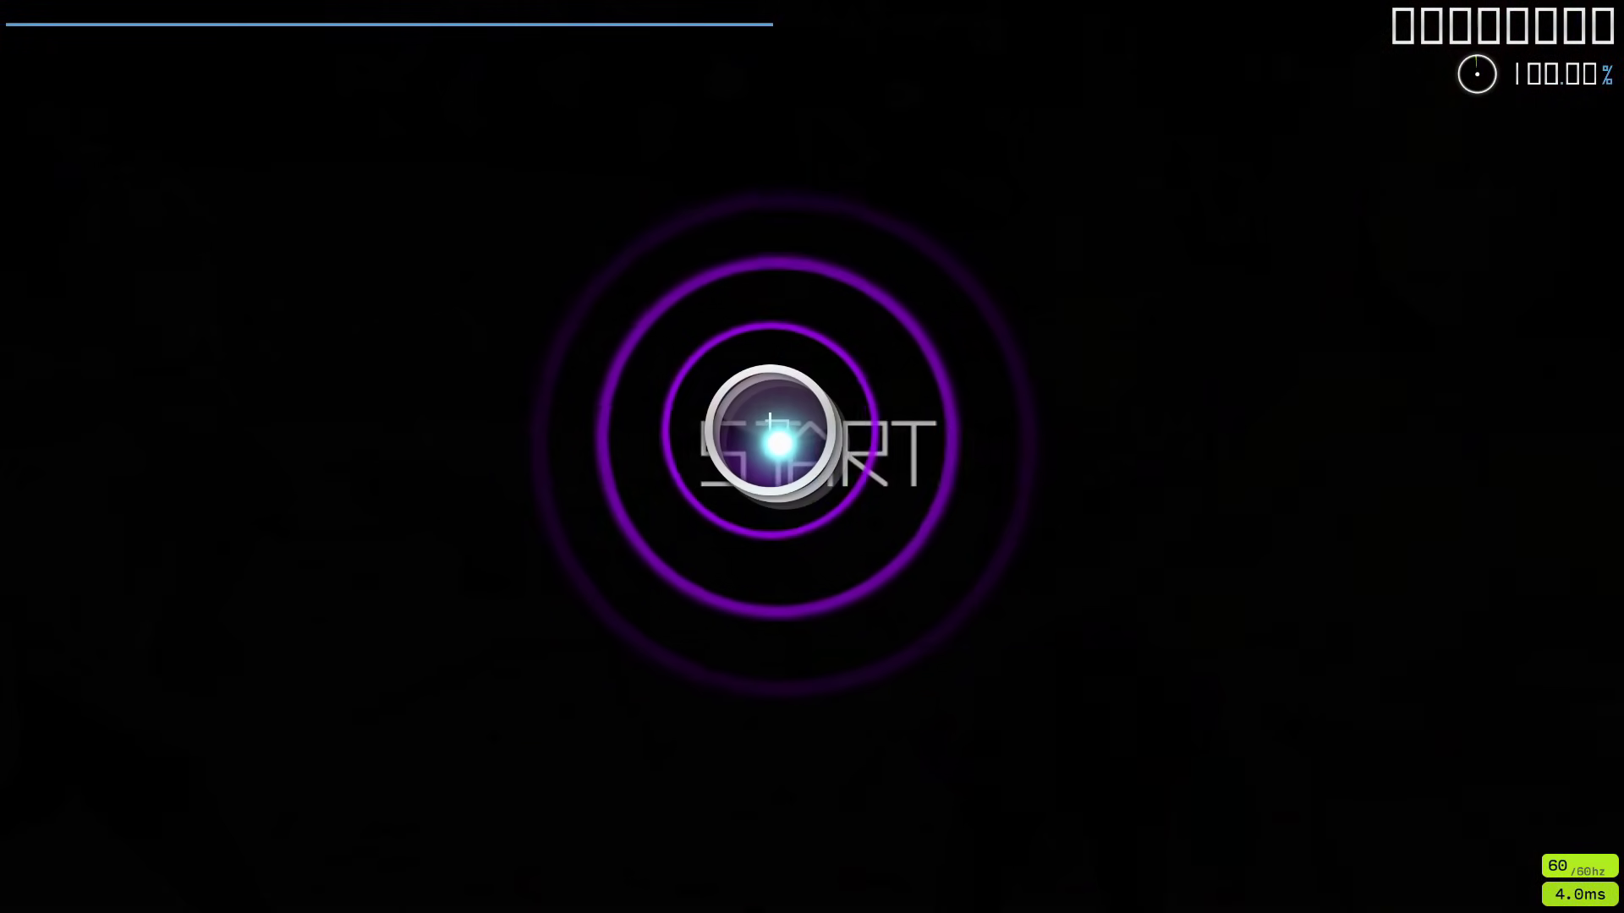
left_click(778, 449)
left_click(801, 460)
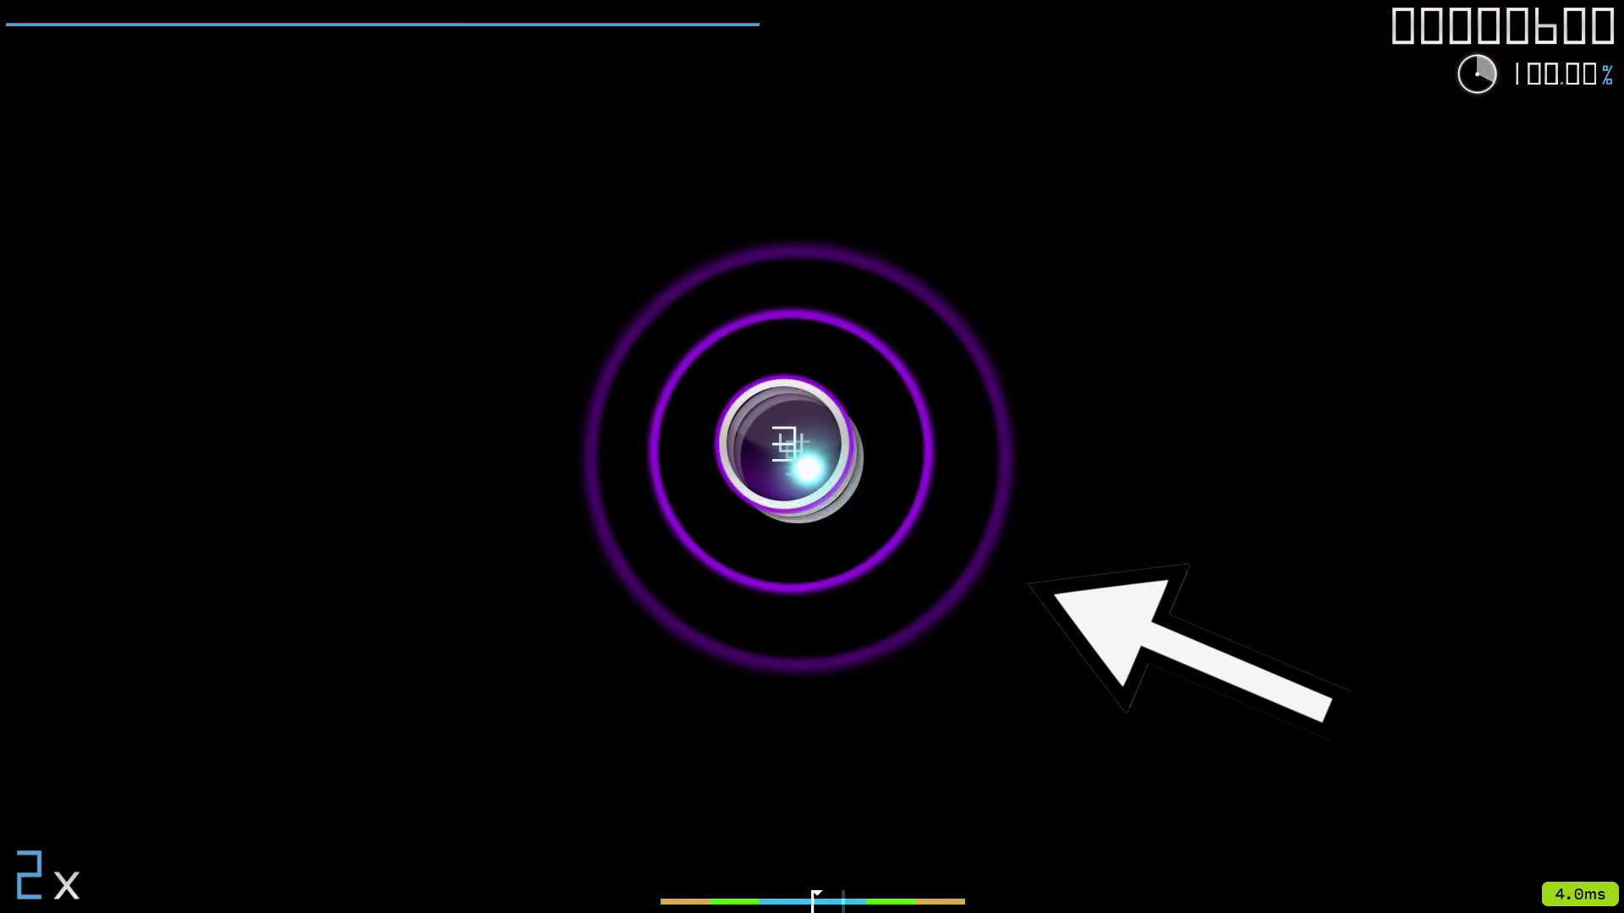
left_click(809, 465)
left_click(808, 475)
left_click(815, 486)
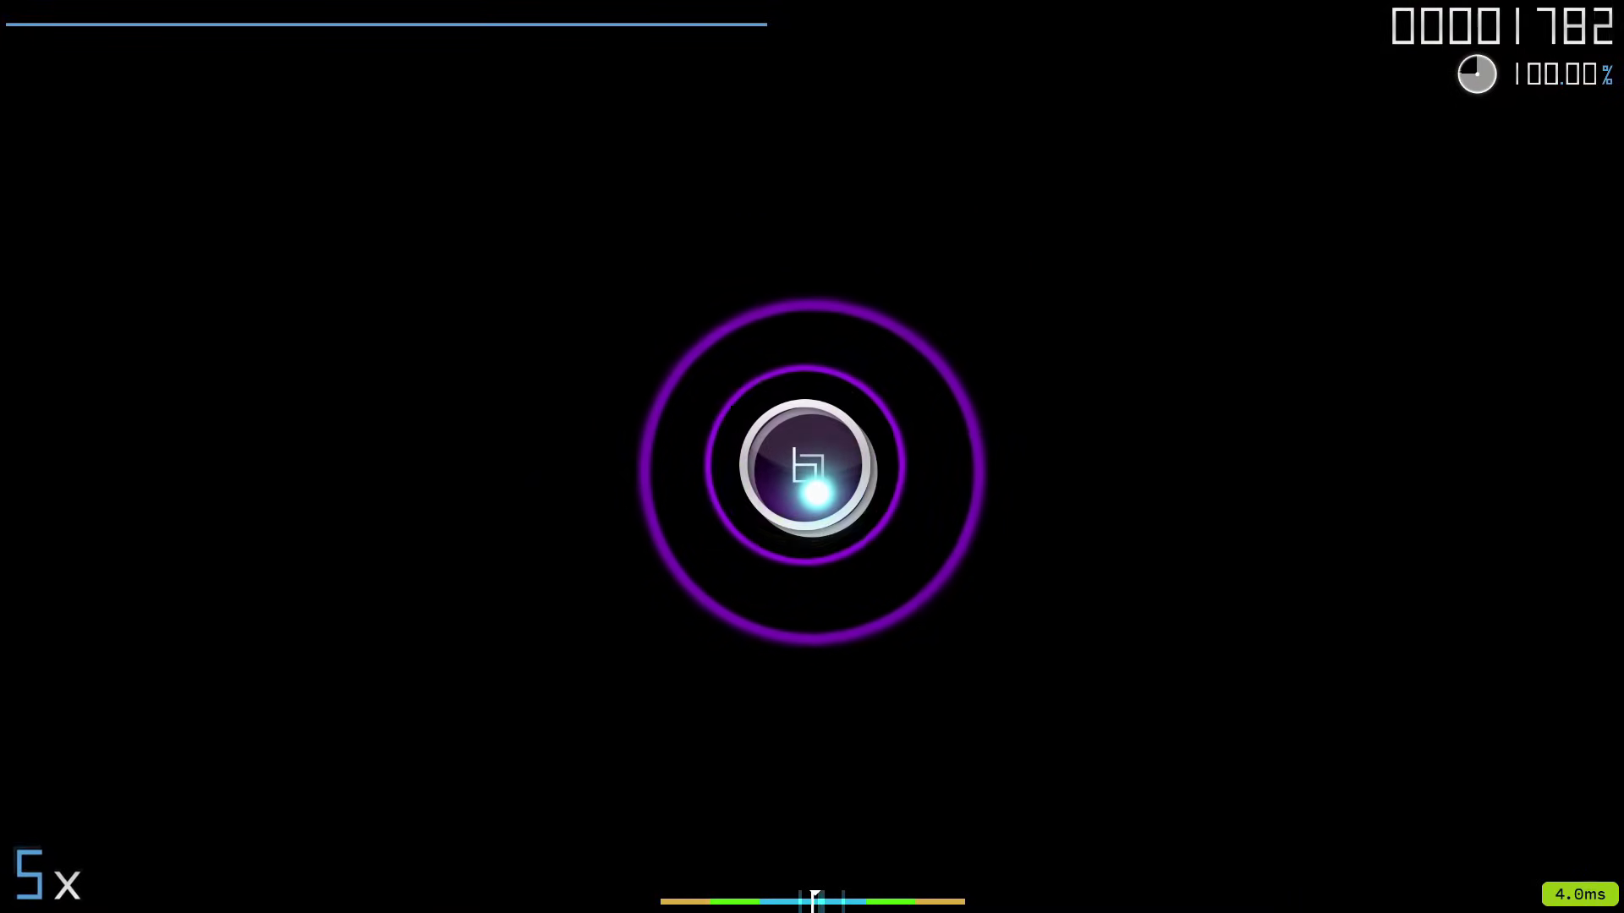
left_click(816, 490)
key("grave")
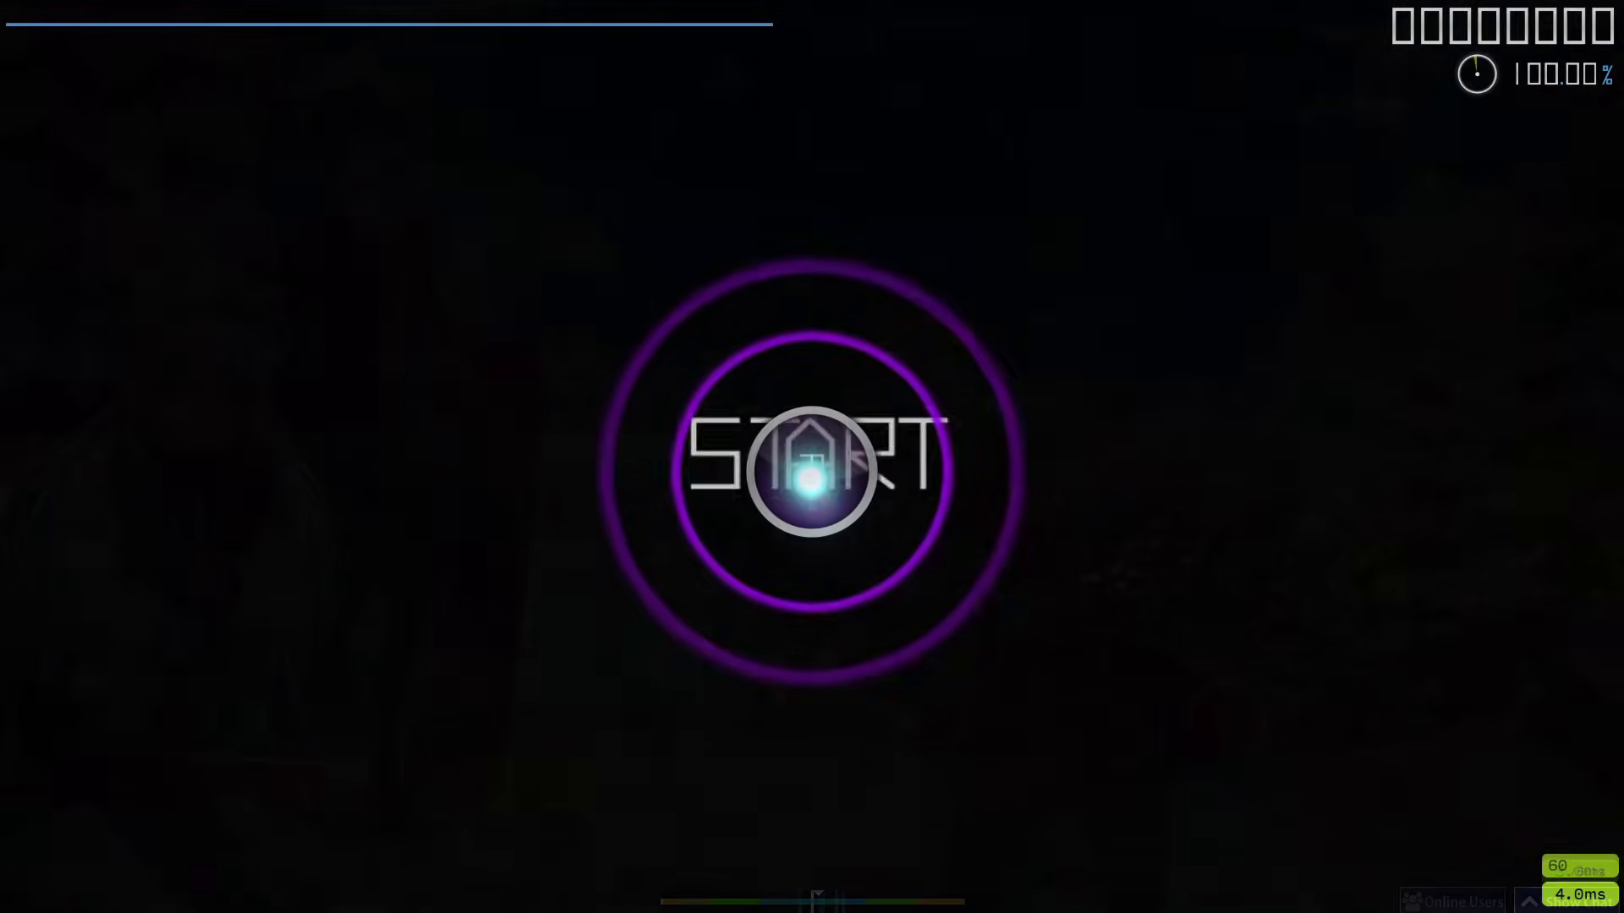
Step: Play the circles placed exactly on top of each other to compare them with the offset stack
left_click(810, 479)
left_click(810, 480)
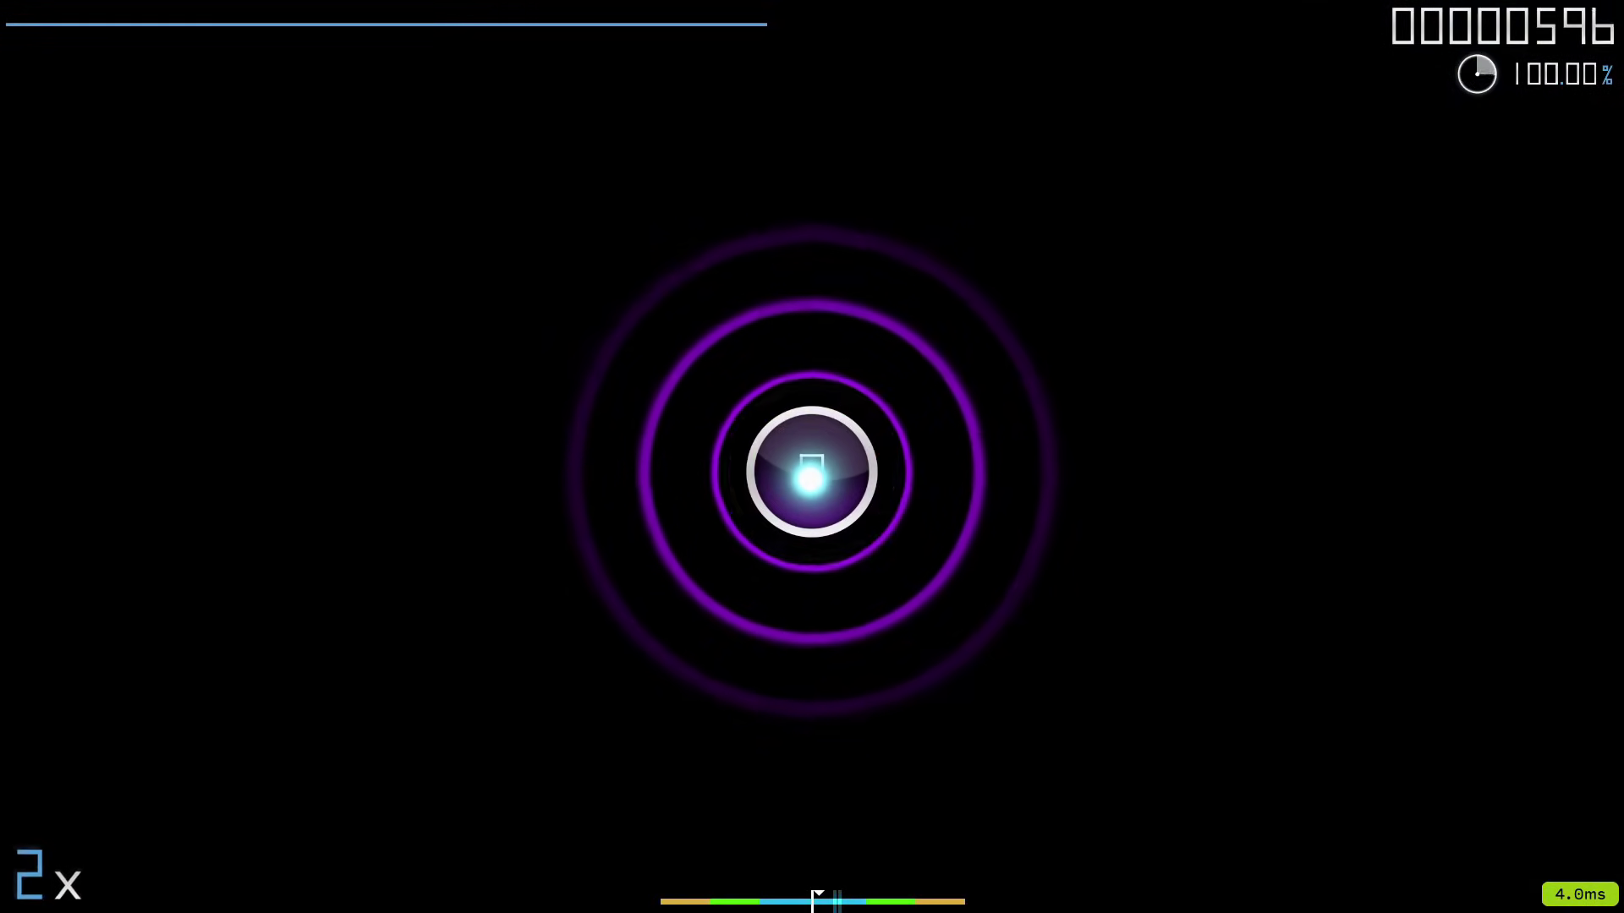
left_click(810, 479)
left_click(810, 480)
left_click(810, 480)
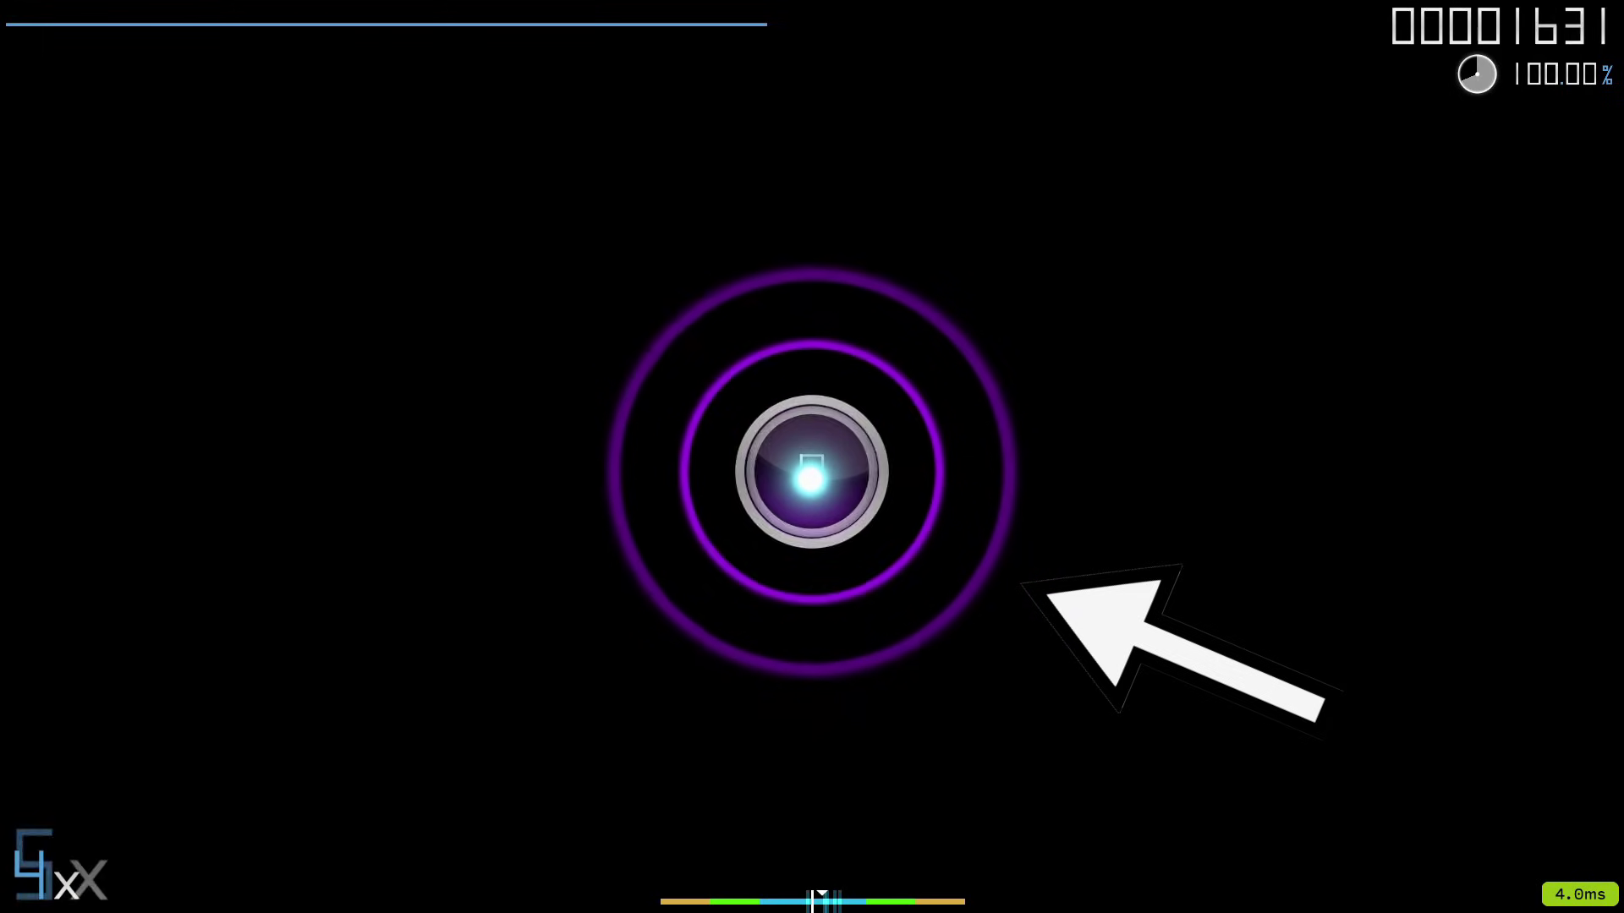
left_click(811, 480)
left_click(810, 479)
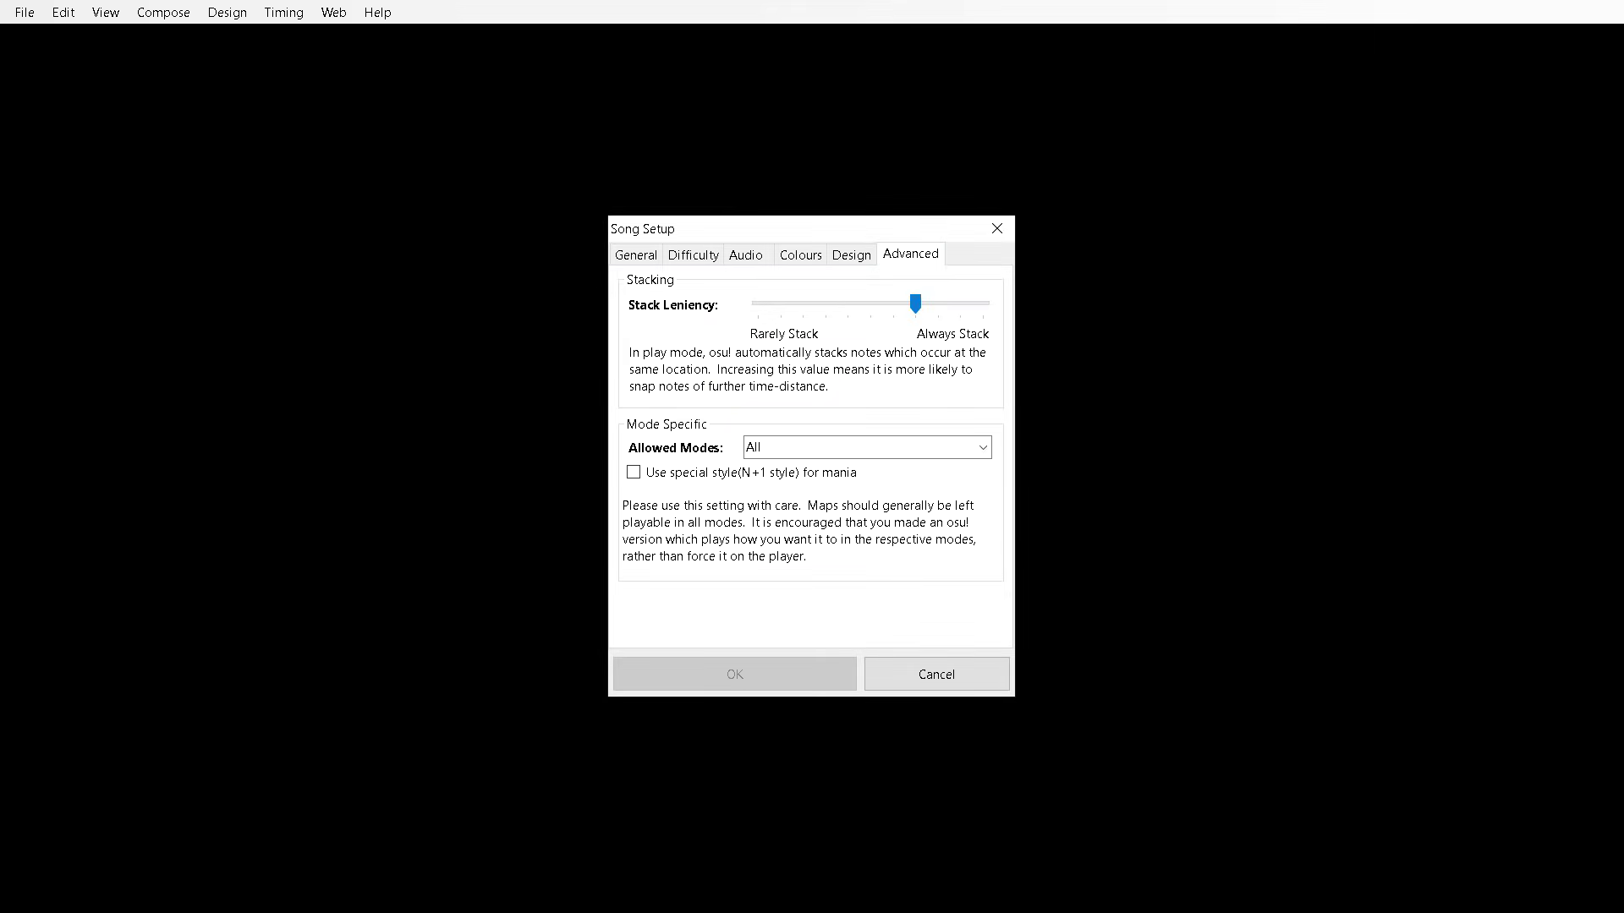
Step: Close the song setup dialog
key("Escape")
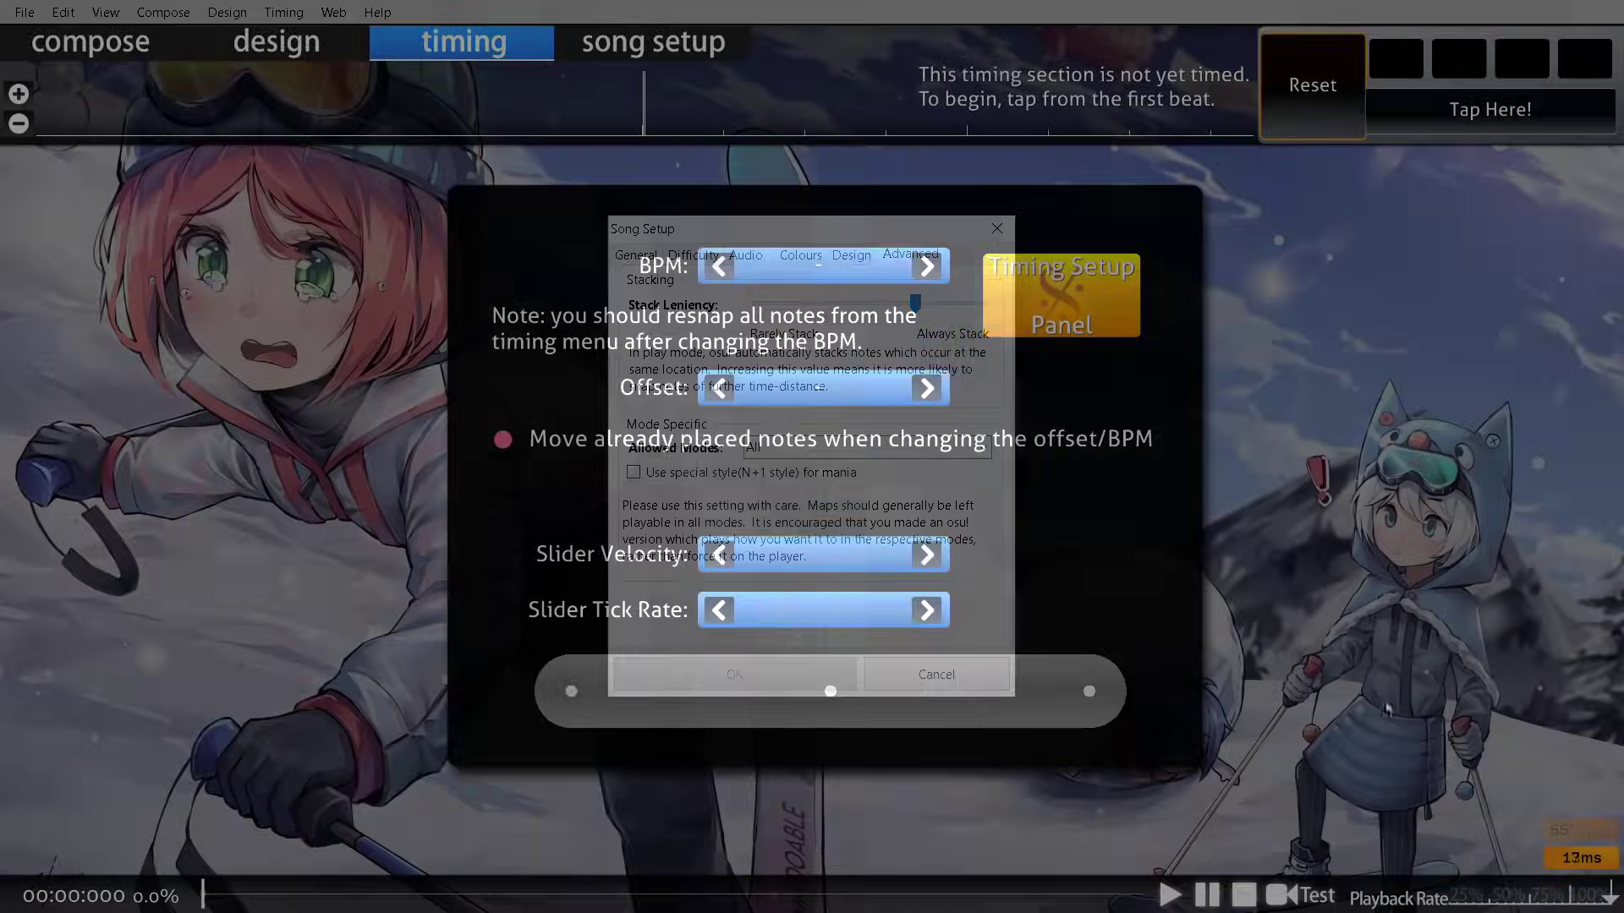